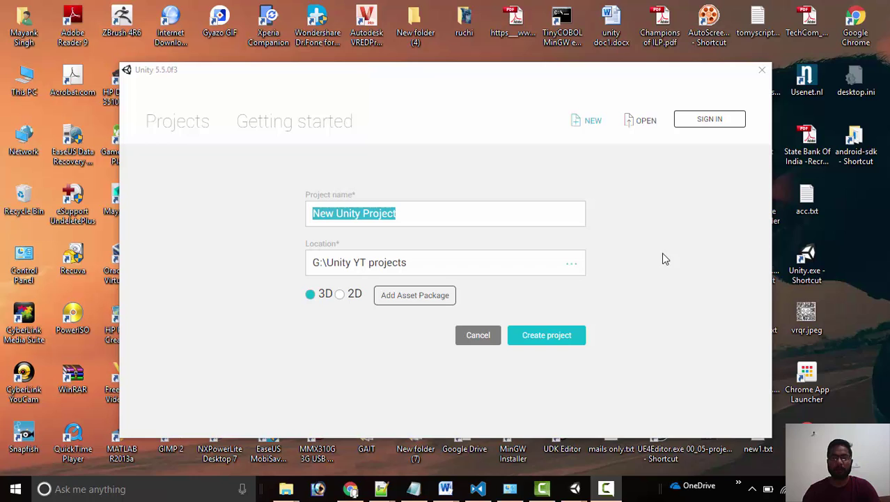
# Rename the new 3D project to 'ARProject' and create it in G:\Unity YT projects
pyautogui.click(459, 215)
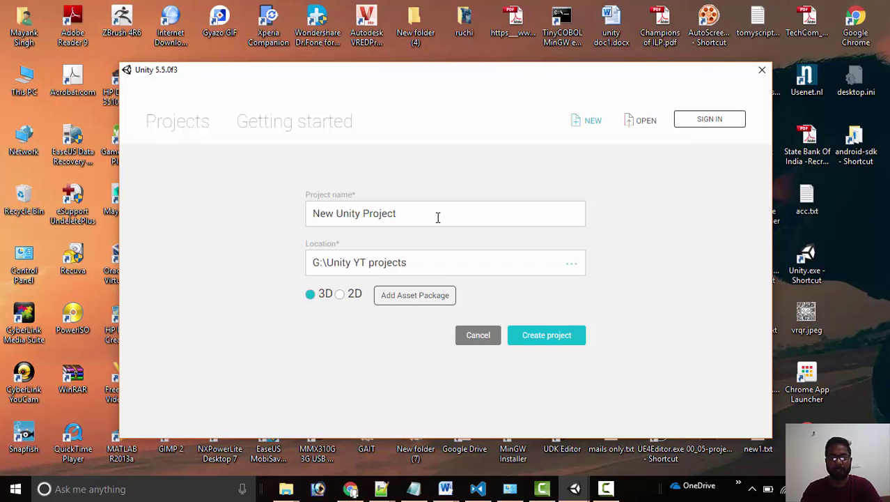
pyautogui.moveTo(438, 217); pyautogui.dragTo(308, 214)
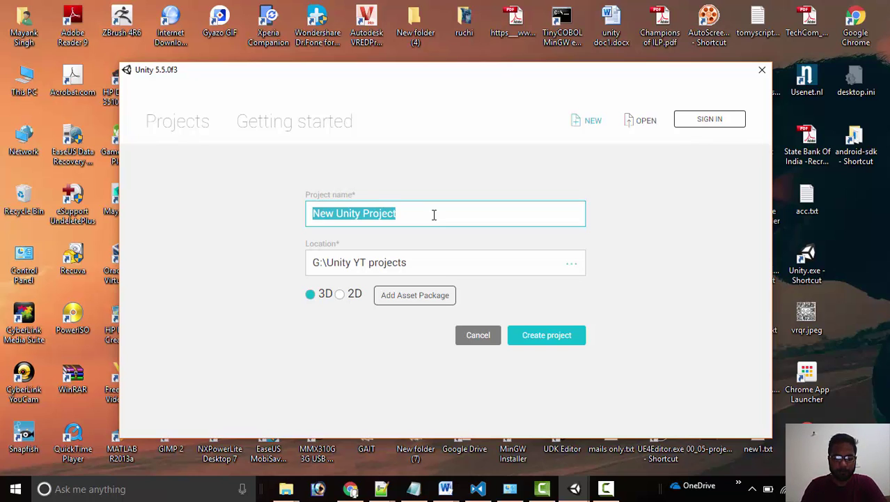
pyautogui.write('A')
pyautogui.write('r')
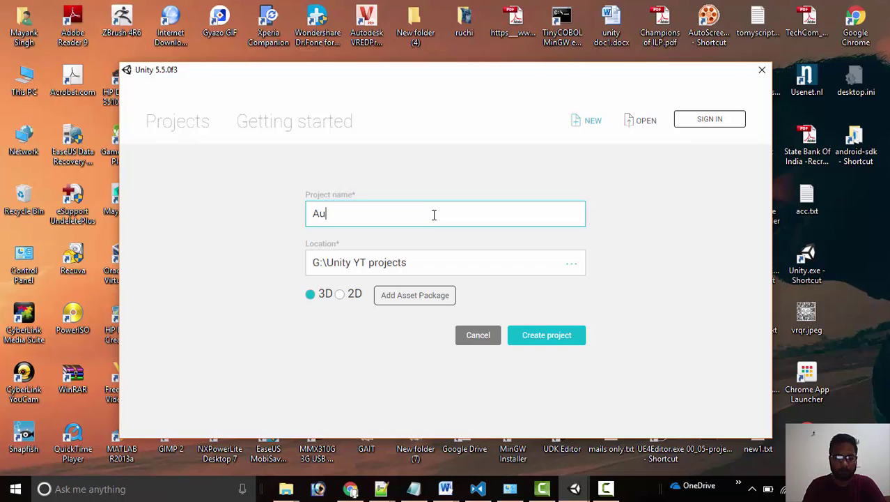
pyautogui.press('BackSpace')
pyautogui.write('RP')
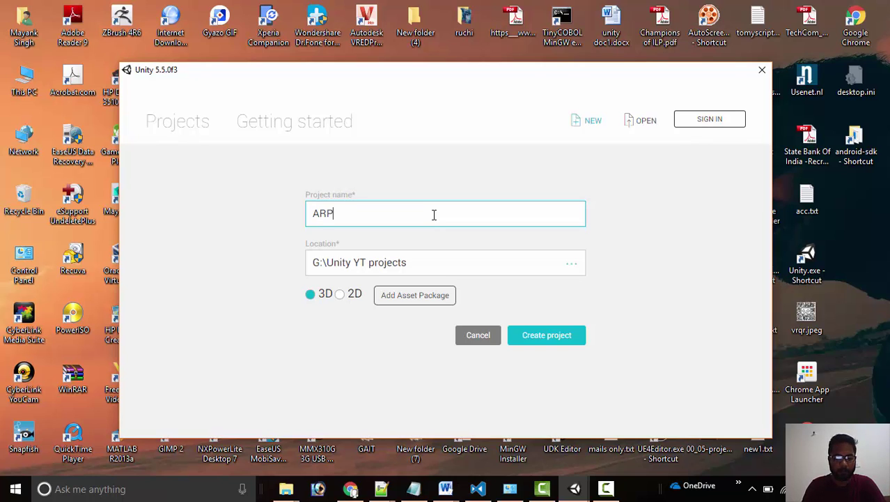
pyautogui.write('roject')
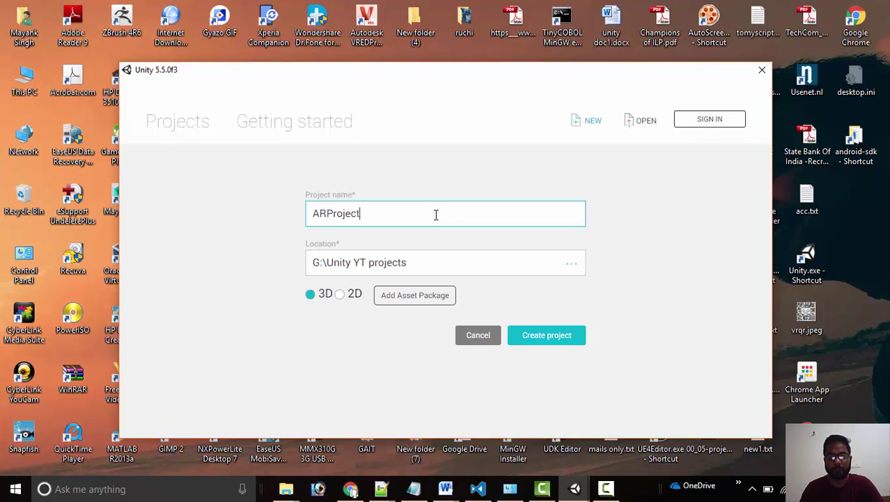
pyautogui.press('super+d')
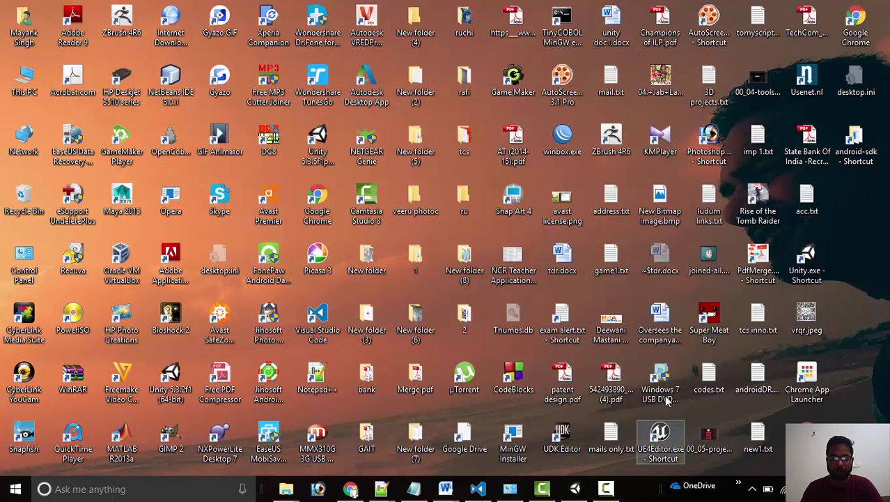
# Show the Vuforia Developer Portal home page and scroll through the Vuforia 6.2 release news
pyautogui.click(351, 490)
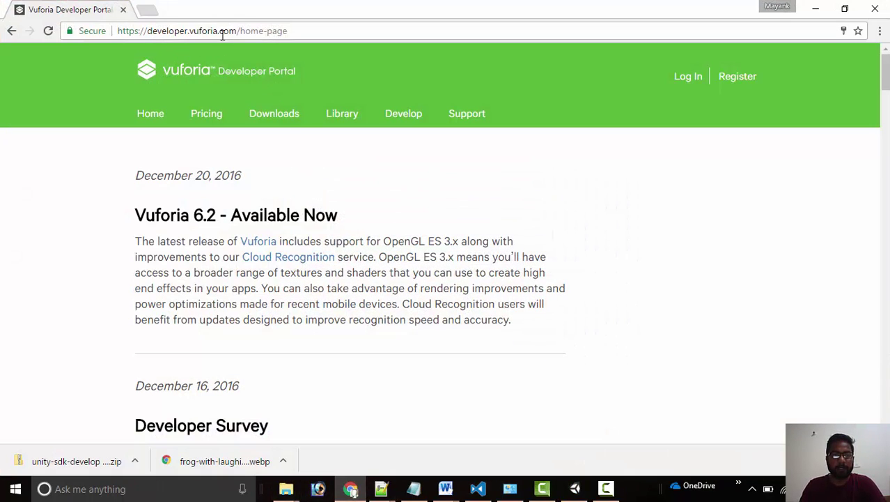
pyautogui.click(307, 30)
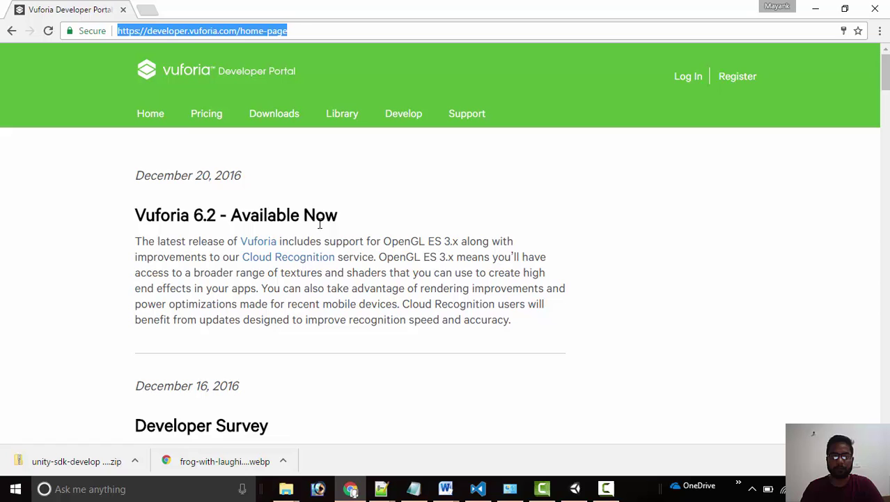
pyautogui.scroll(-1, 298, 214)
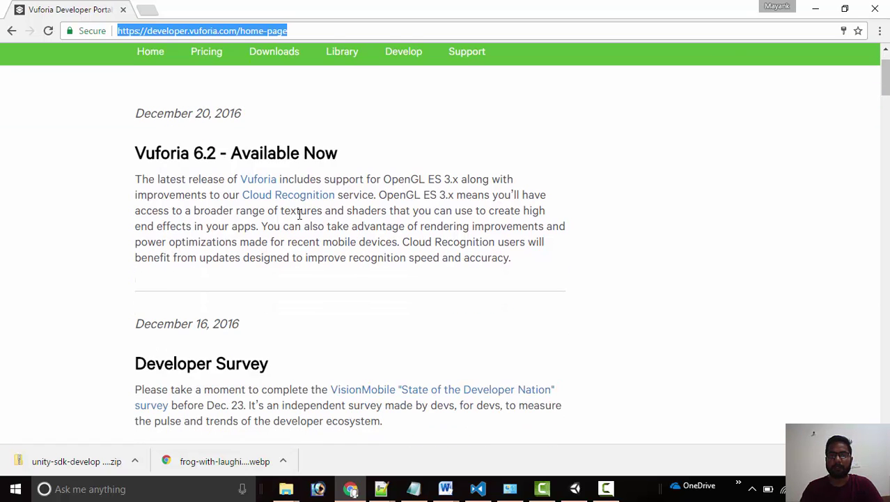
pyautogui.scroll(1, 300, 216)
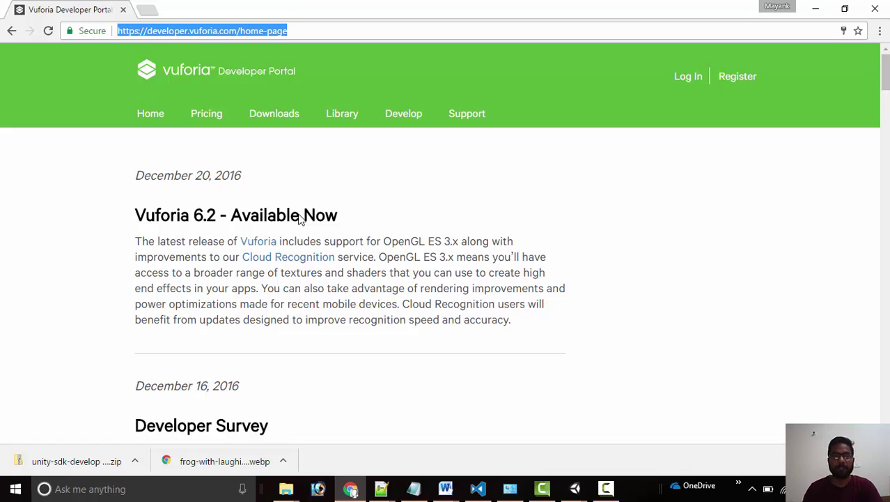
pyautogui.click(575, 488)
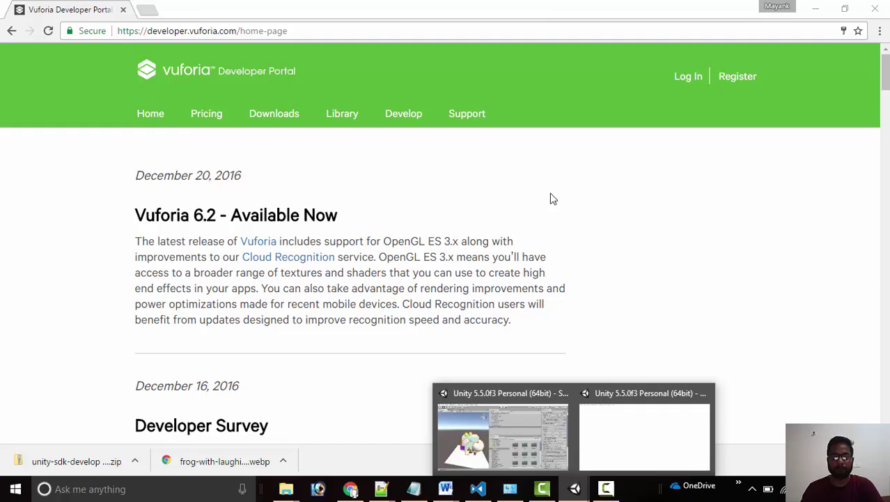
pyautogui.scroll(-5, 592, 306)
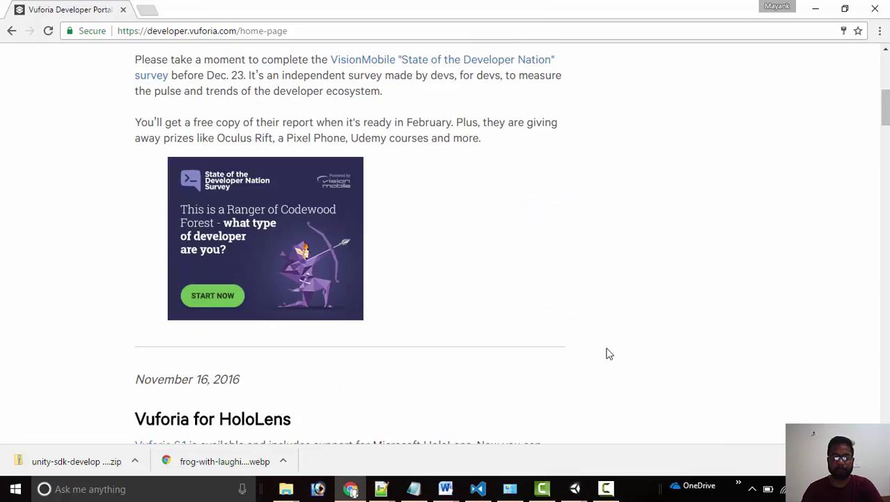
pyautogui.scroll(5, 563, 258)
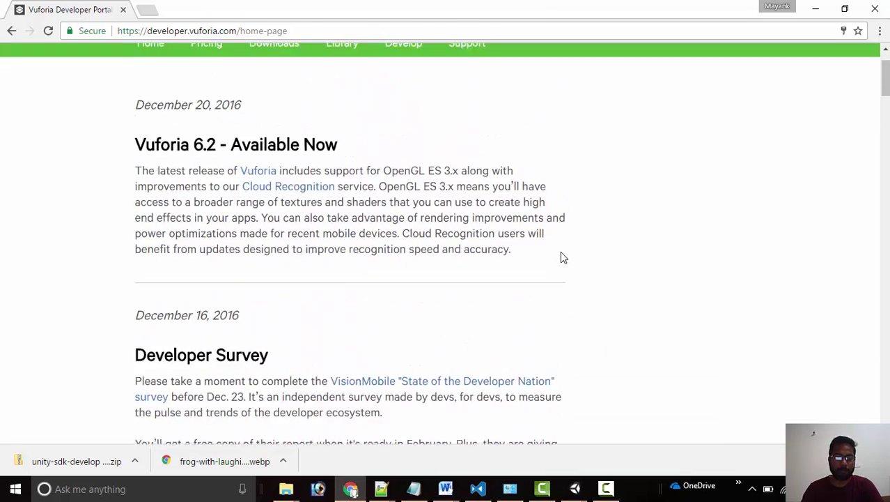
pyautogui.scroll(-5, 561, 256)
pyautogui.scroll(6, 560, 255)
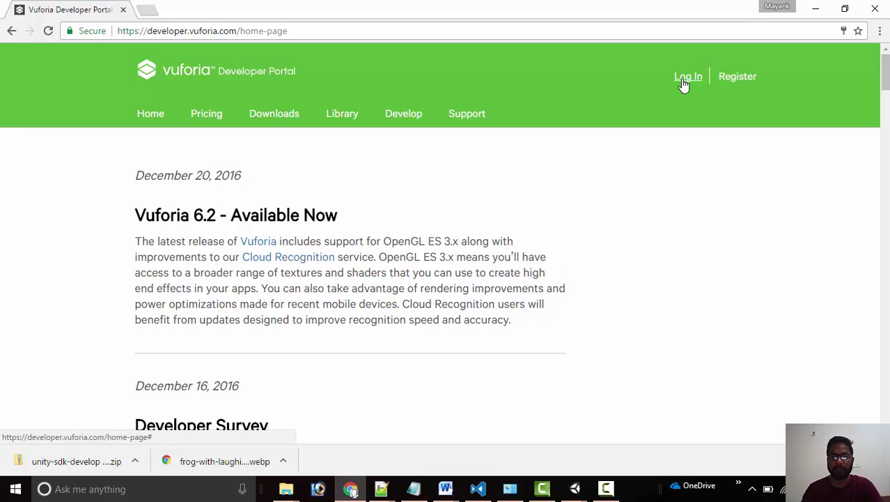
# Open the portal's registration page and scroll through it
pyautogui.click(736, 78)
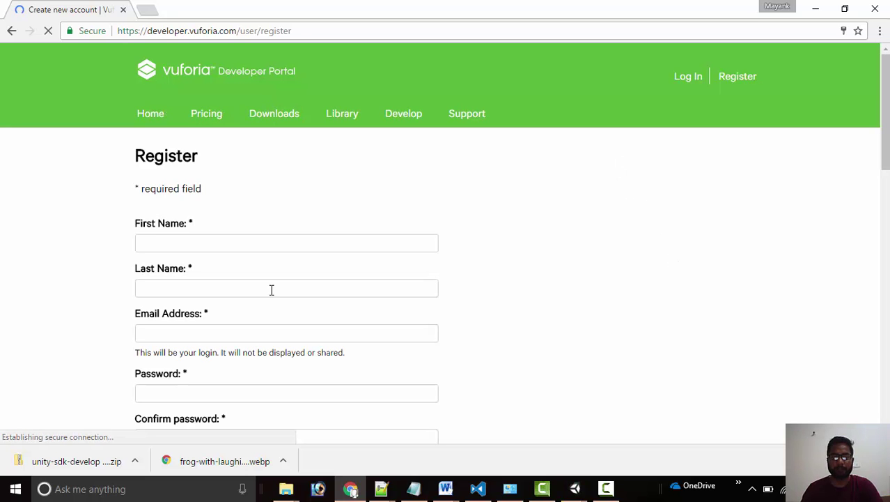
pyautogui.scroll(-6, 308, 280)
pyautogui.scroll(1, 313, 221)
pyautogui.scroll(5, 316, 217)
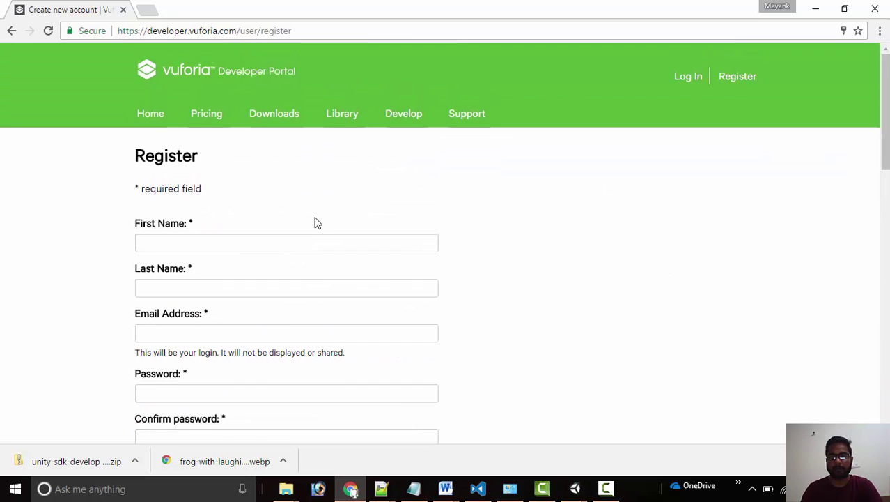
# Log in with the saved account e-mail and the account password
pyautogui.click(687, 78)
pyautogui.click(374, 169)
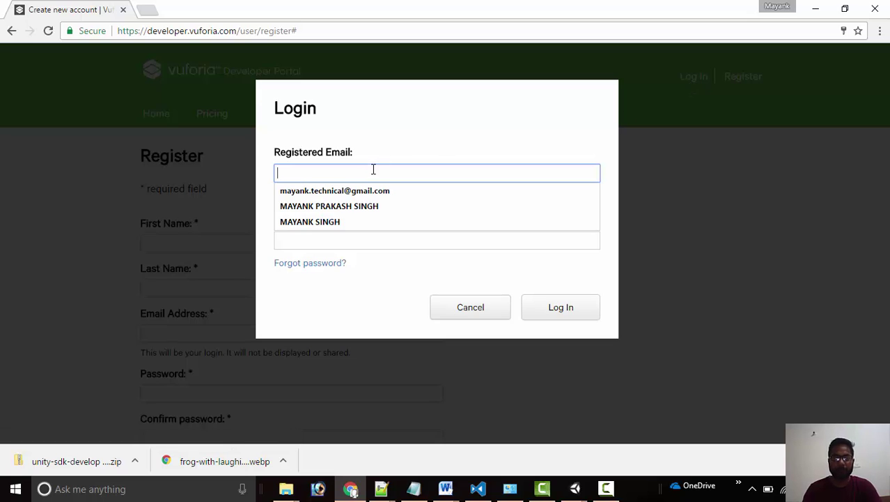
pyautogui.click(384, 191)
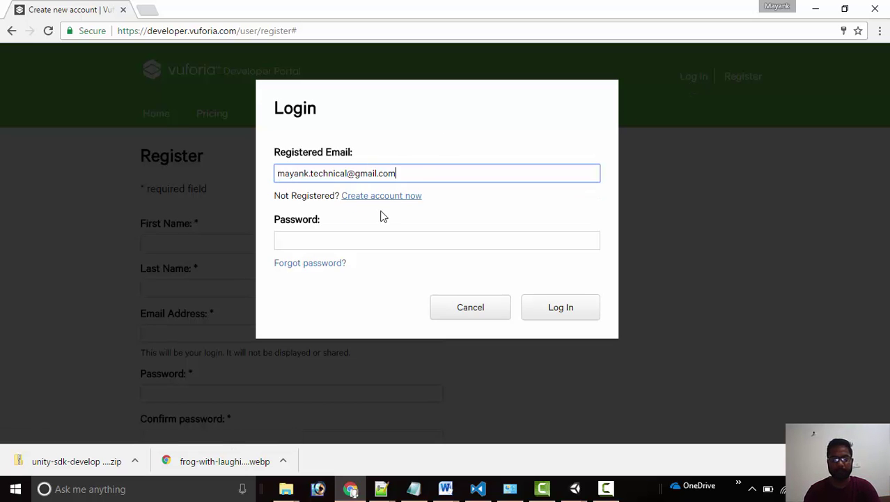
pyautogui.click(364, 237)
pyautogui.write('•')
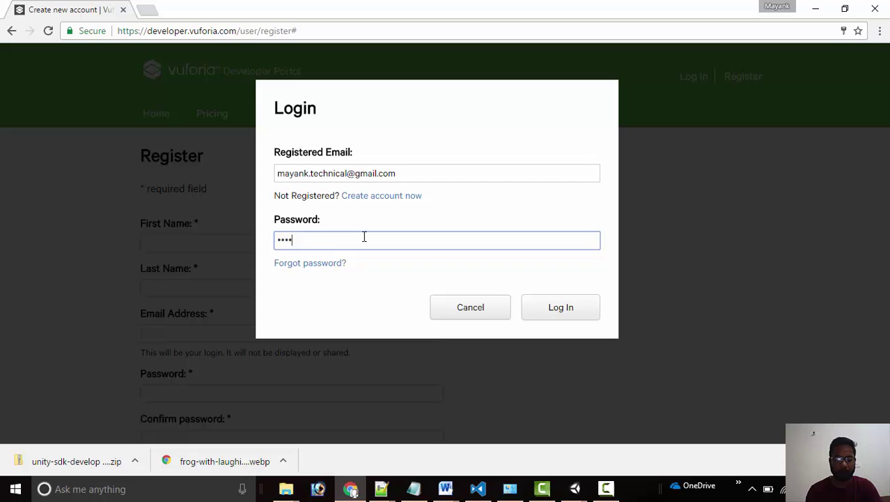
pyautogui.write('••••••••')
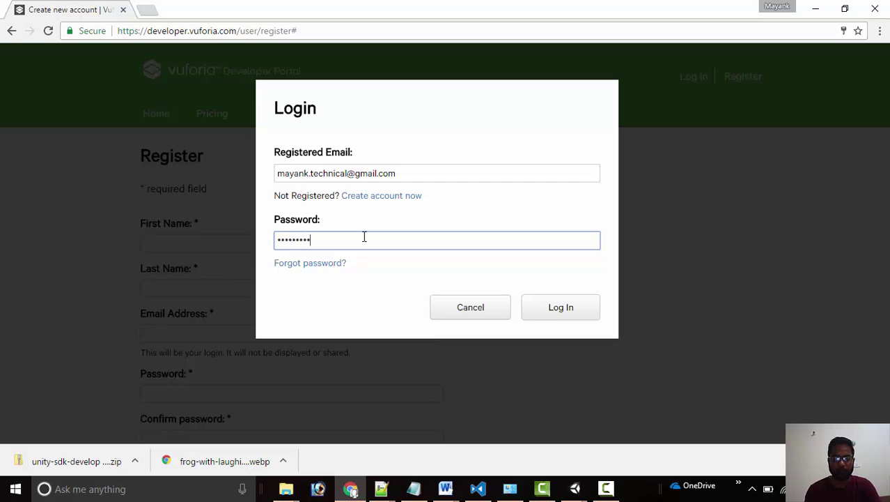
pyautogui.click(566, 310)
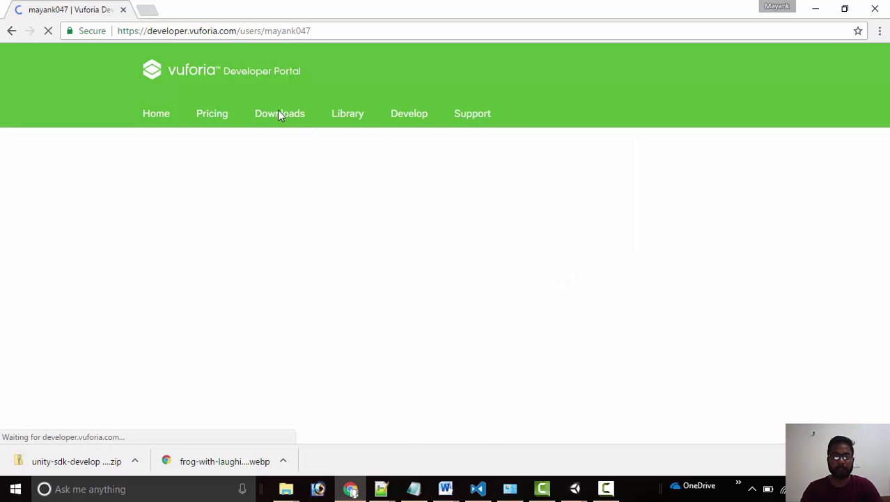
# View the Vuforia SDK downloads page, then return to the empty ARProject in Unity
pyautogui.click(280, 114)
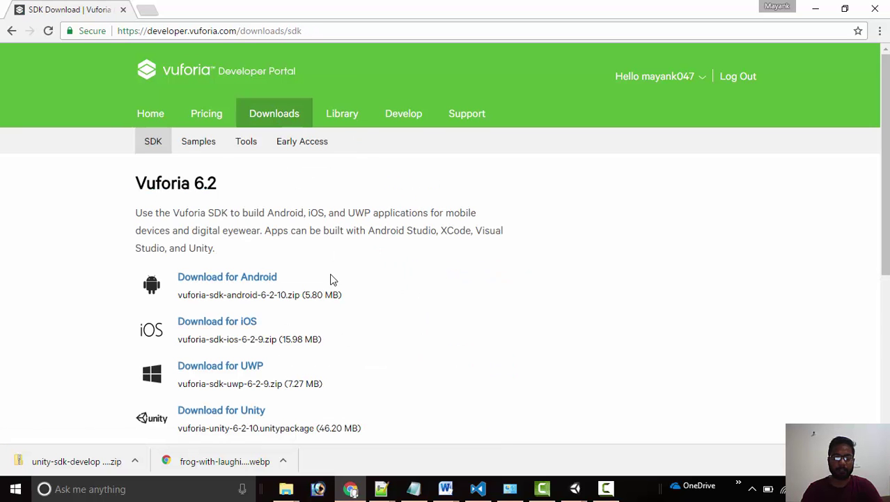
pyautogui.scroll(-2, 222, 193)
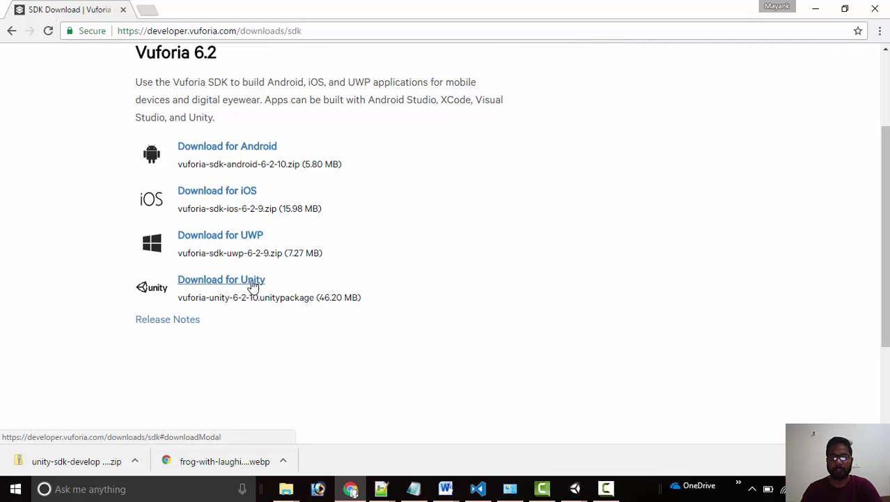
pyautogui.scroll(1, 335, 253)
pyautogui.scroll(2, 336, 253)
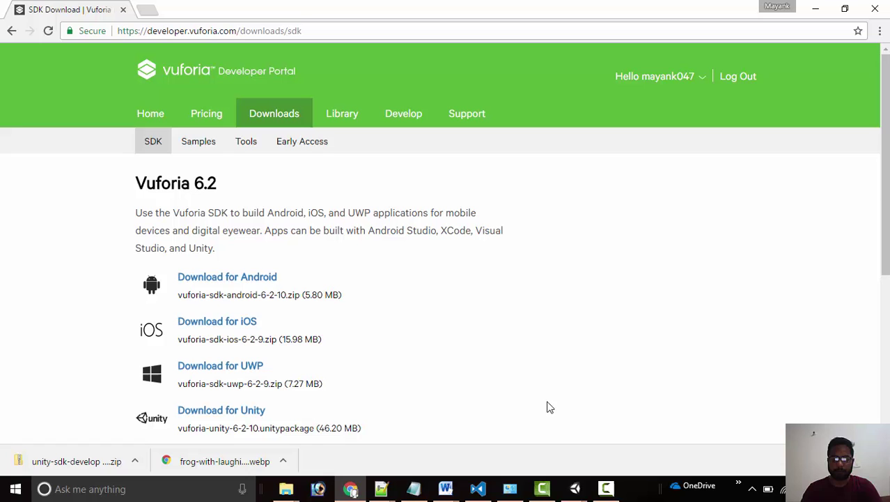
pyautogui.moveTo(575, 487)
pyautogui.click(638, 438)
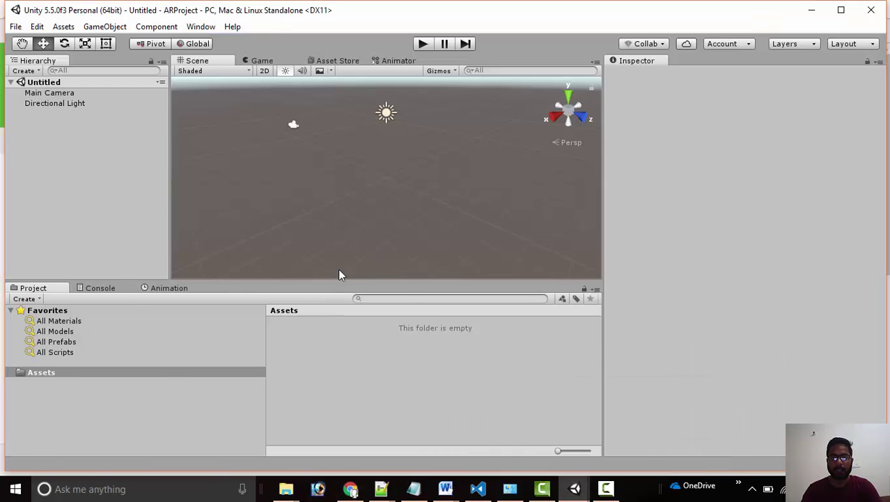
# Import all files of the vuforia-unity-6-2-6 custom package into ARProject
pyautogui.rightClick(286, 488)
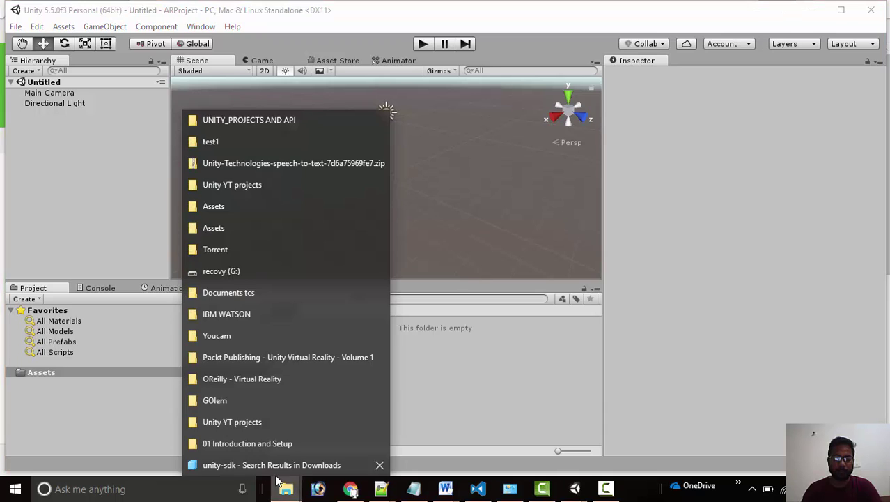
pyautogui.click(104, 27)
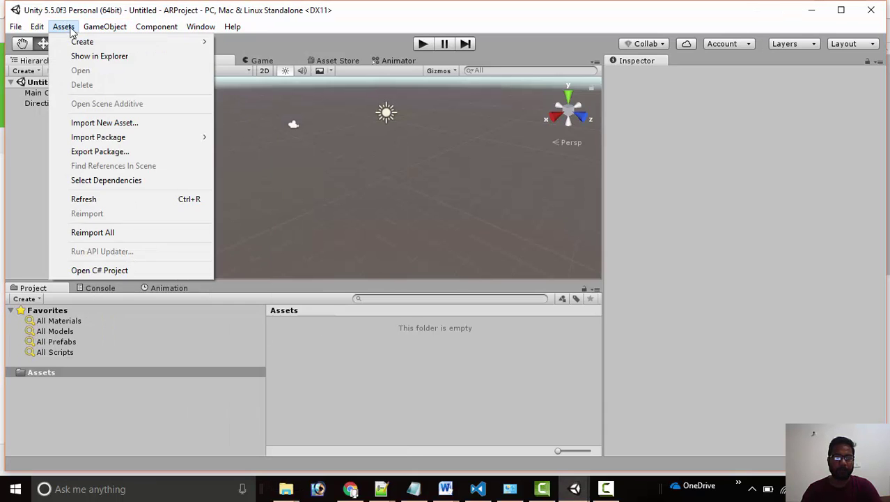
pyautogui.moveTo(63, 26)
pyautogui.moveTo(206, 135)
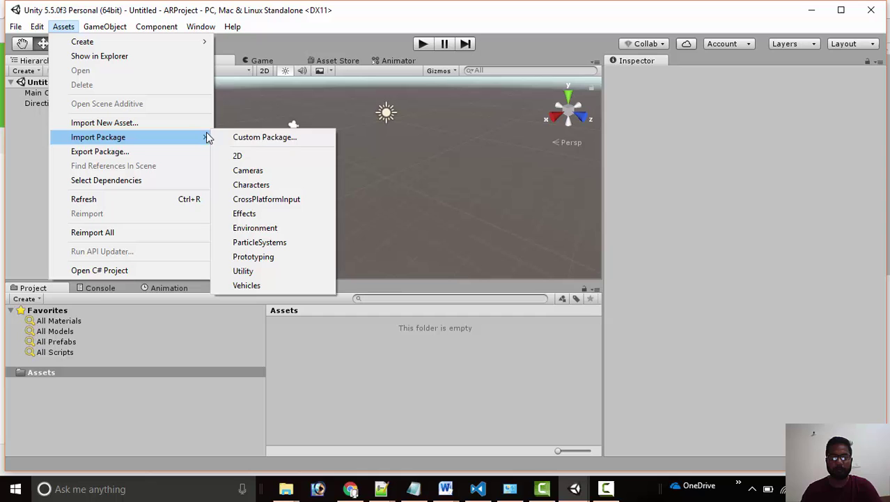
pyautogui.click(255, 137)
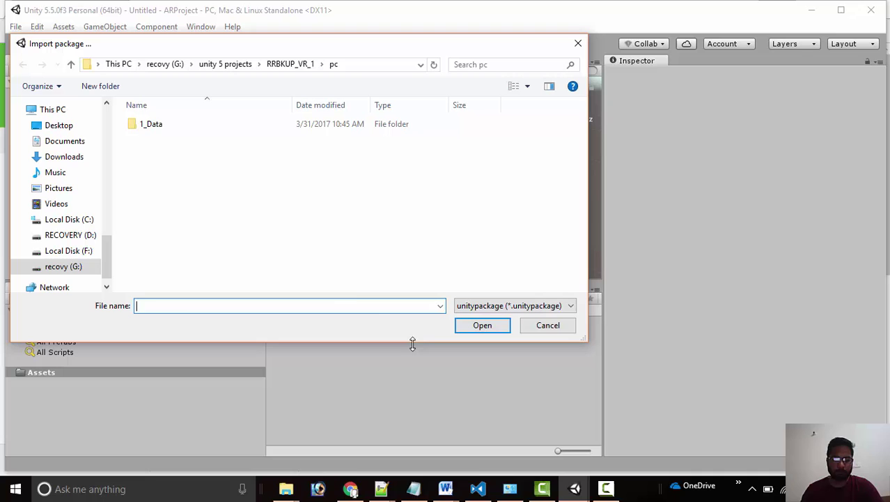
pyautogui.write('"G:\\unity 5 projects\\UnityPracticeAssets\\ClearAssets\\vuforia-unity-6.2.6.unitypackage"')
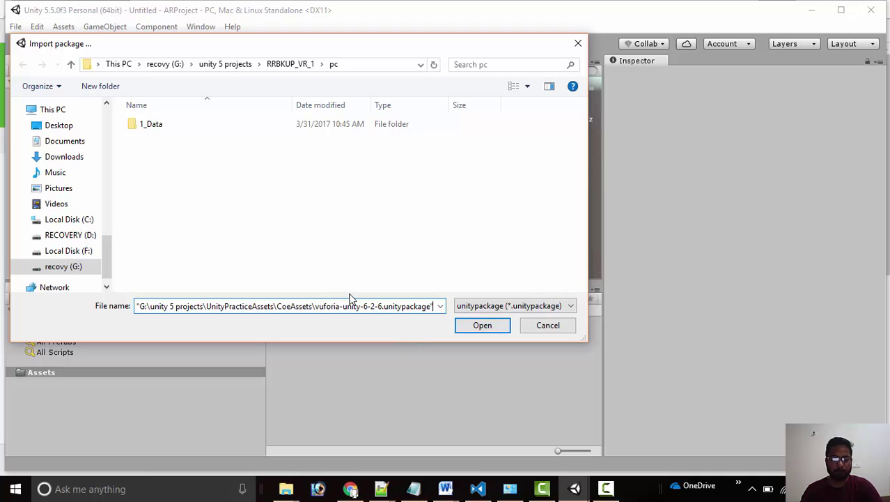
pyautogui.click(466, 326)
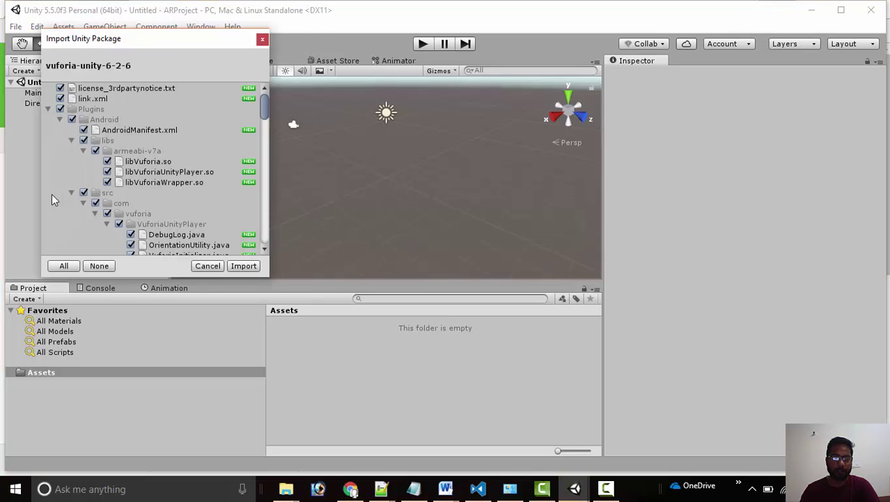
pyautogui.click(251, 266)
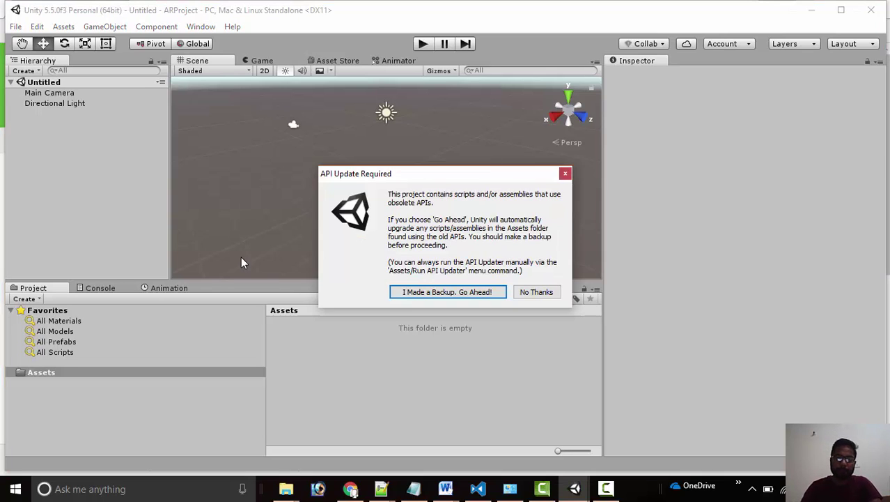
# Approve the script API upgrade, open Assets > Vuforia > Prefabs, then switch to the browser
pyautogui.click(448, 292)
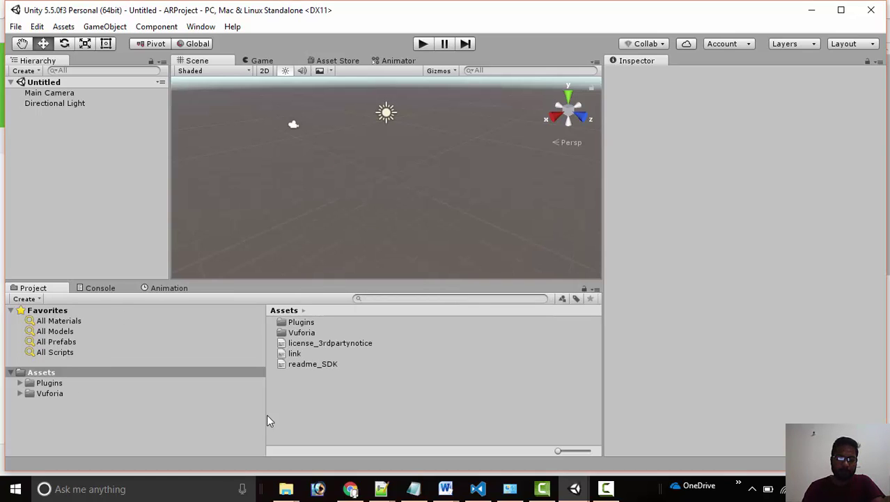
pyautogui.click(62, 382)
pyautogui.click(51, 394)
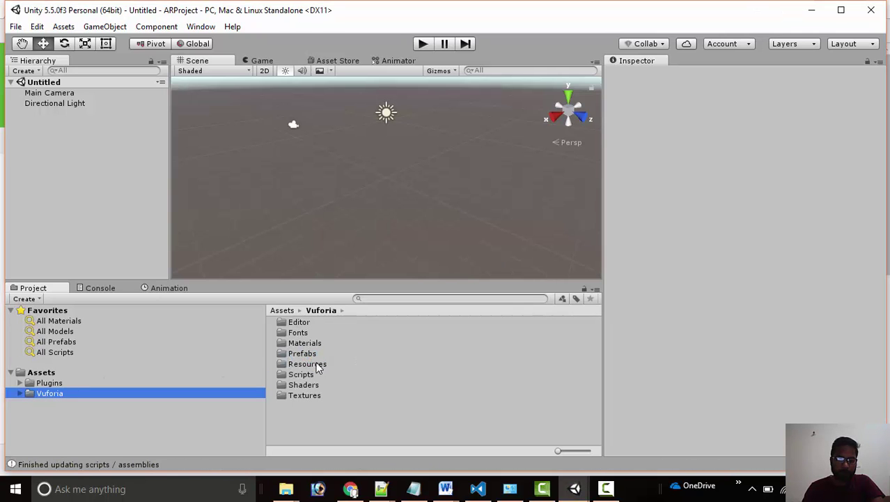
pyautogui.doubleClick(304, 354)
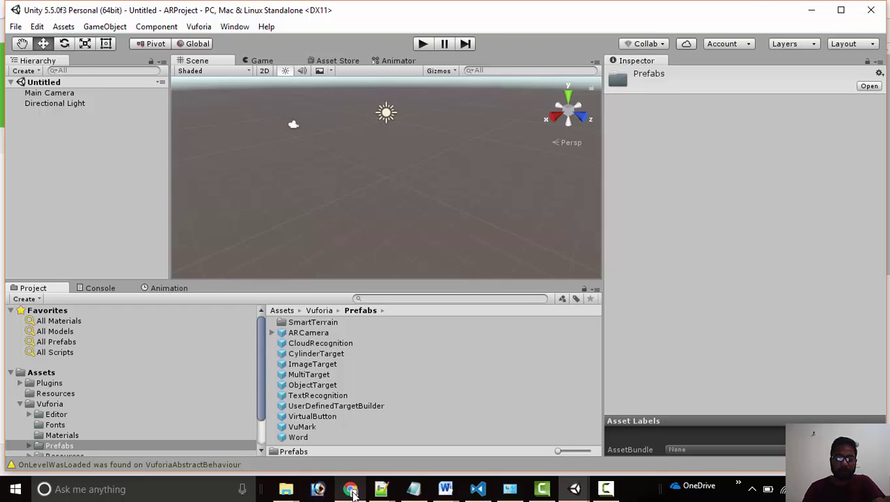
pyautogui.click(350, 489)
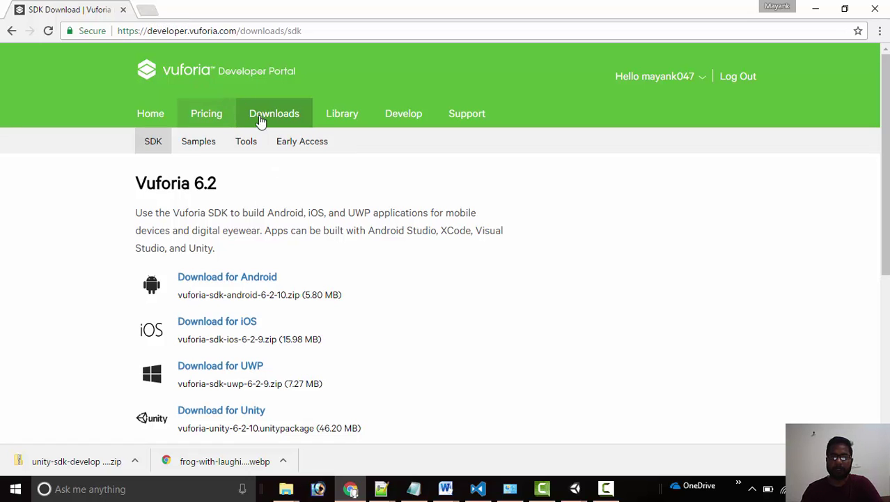
# Start a new Development license key for an app named ARProjectYT1
pyautogui.click(407, 123)
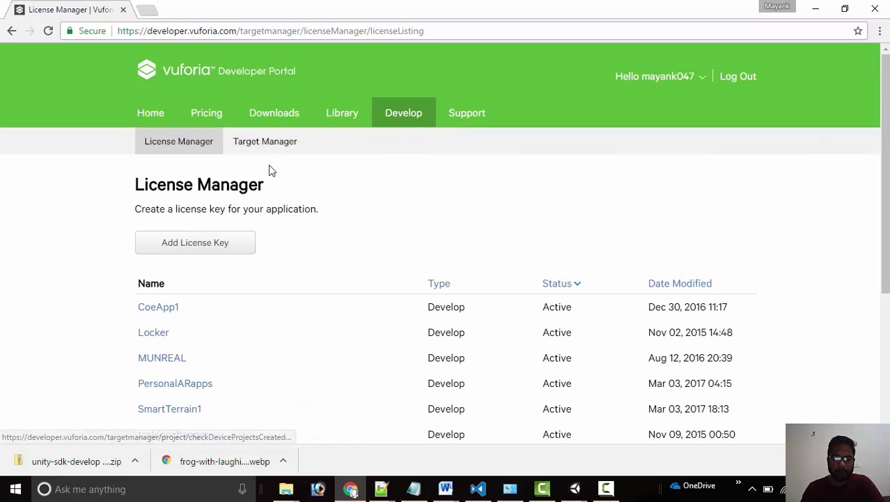
pyautogui.scroll(-2, 285, 175)
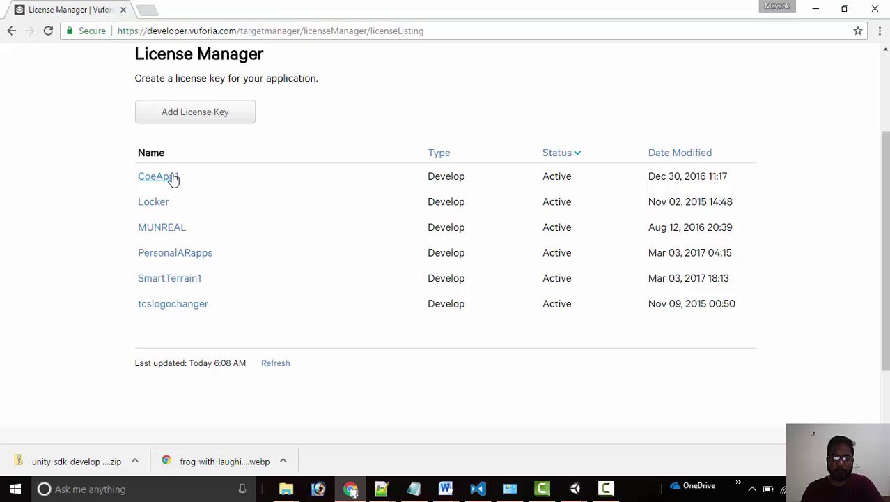
pyautogui.click(207, 126)
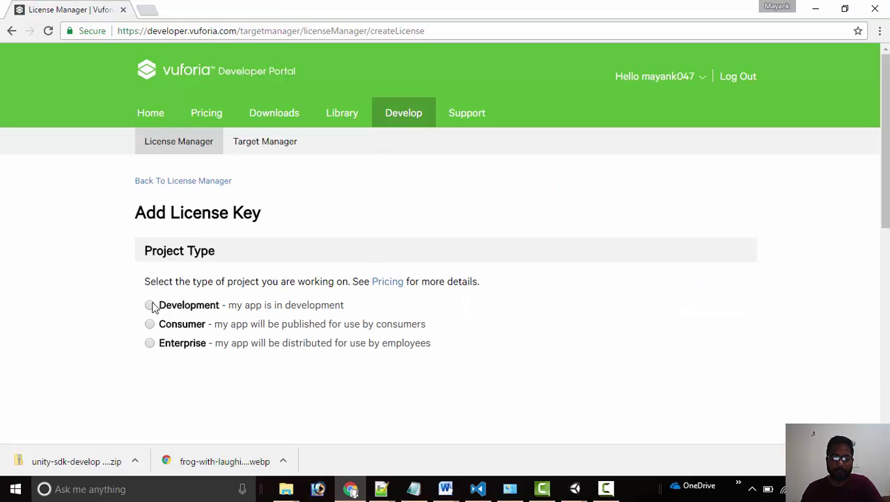
pyautogui.click(150, 305)
pyautogui.scroll(-3, 348, 268)
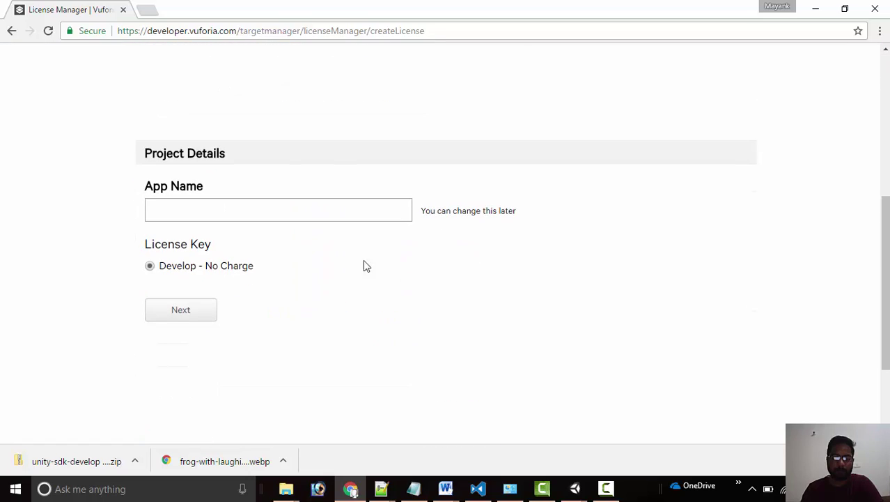
pyautogui.click(274, 210)
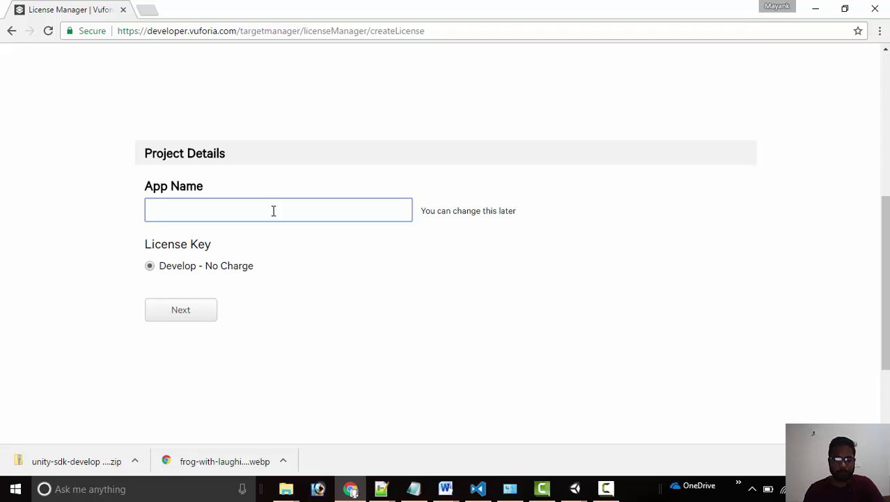
pyautogui.write('ARProj')
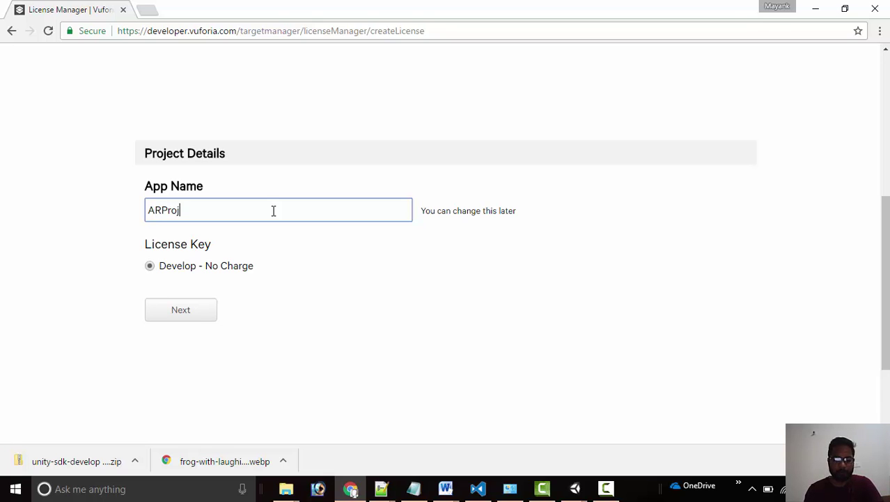
pyautogui.write('ect')
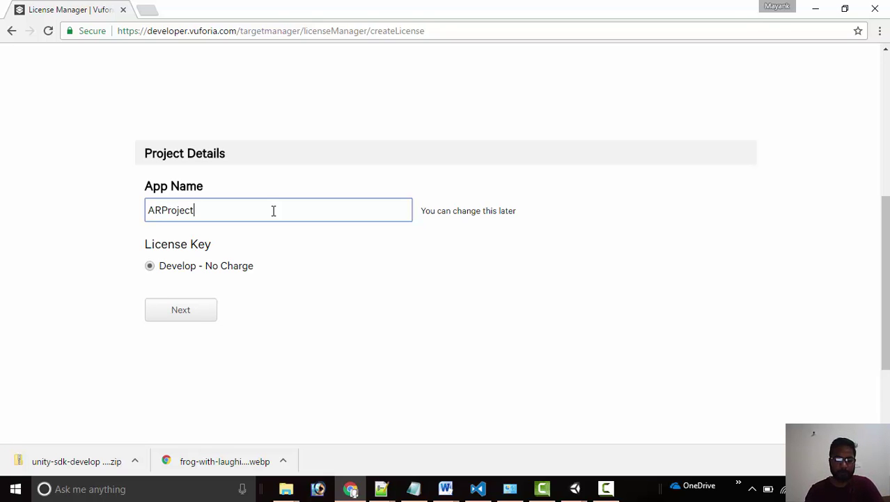
pyautogui.write('YT')
pyautogui.press('BackSpace')
pyautogui.write('YT1')
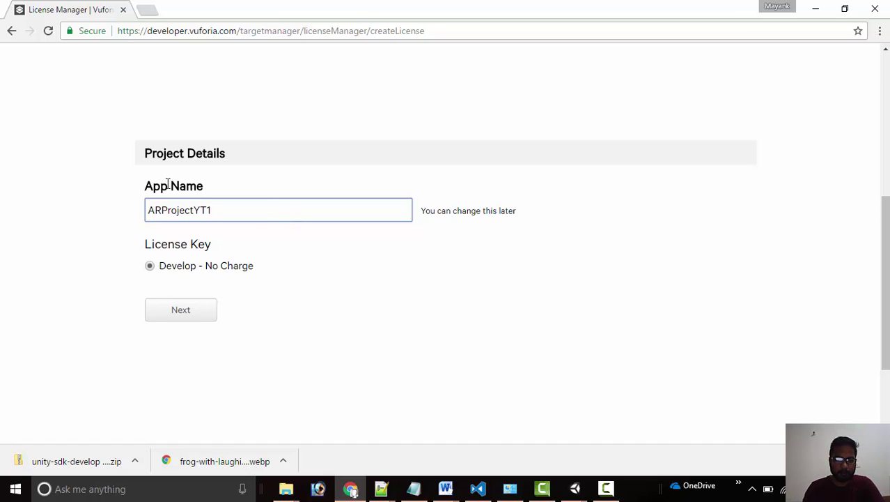
# Accept the agreement, confirm the key, and select the generated ARProjectYT1 license key
pyautogui.click(181, 309)
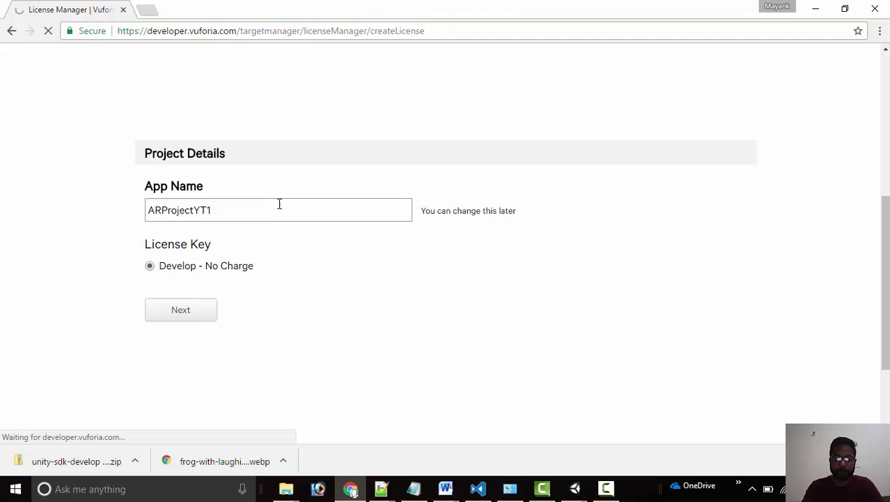
pyautogui.scroll(-2, 287, 247)
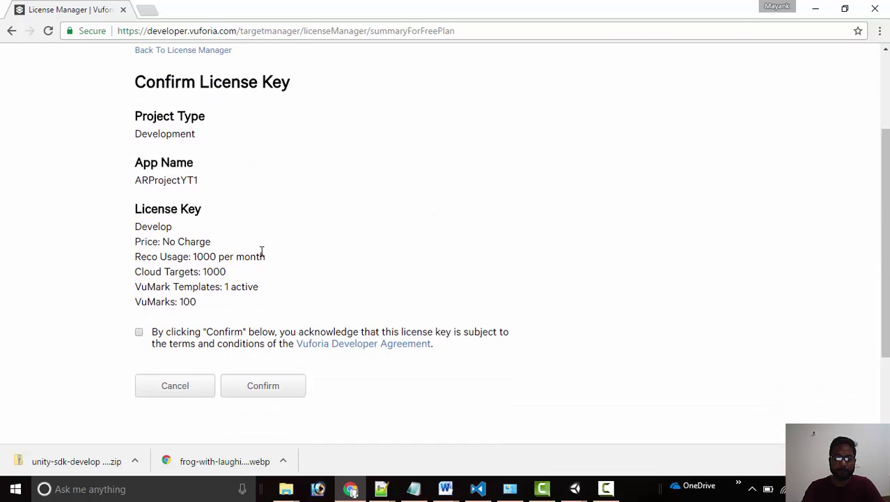
pyautogui.click(139, 332)
pyautogui.click(258, 384)
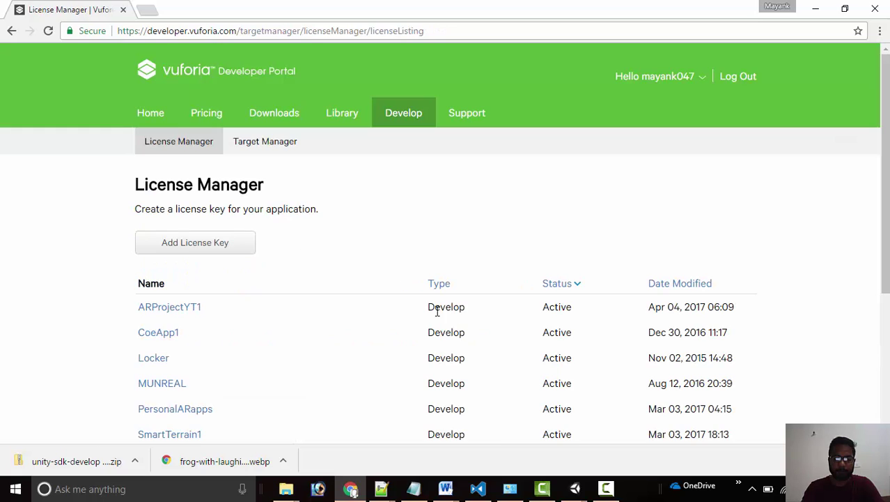
pyautogui.click(171, 308)
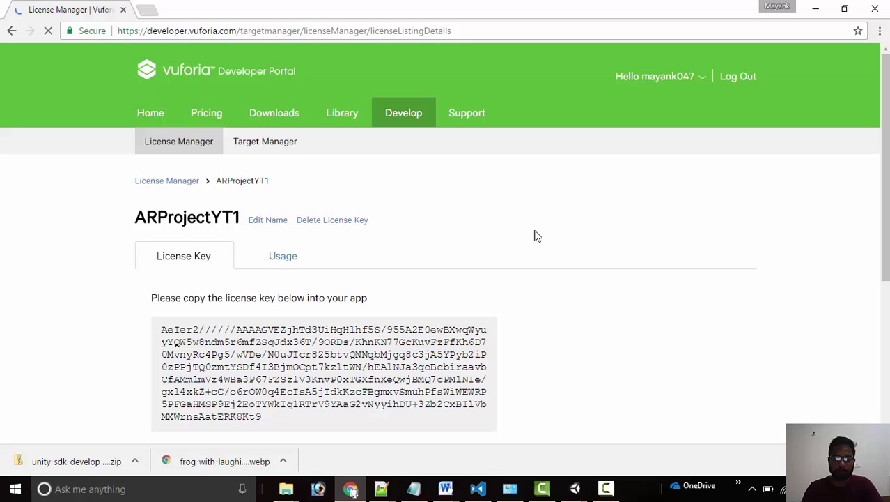
pyautogui.tripleClick(276, 418)
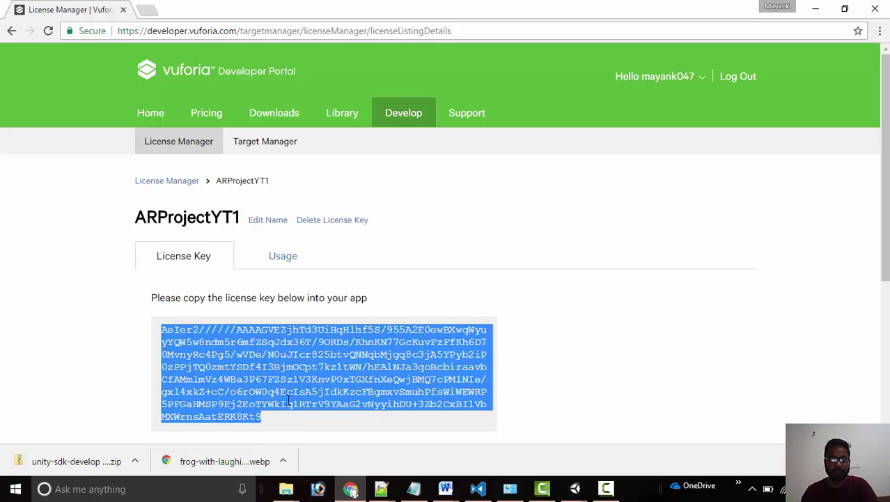
# Back in Unity, drag the ARCamera prefab from Vuforia Prefabs into the Hierarchy
pyautogui.click(576, 488)
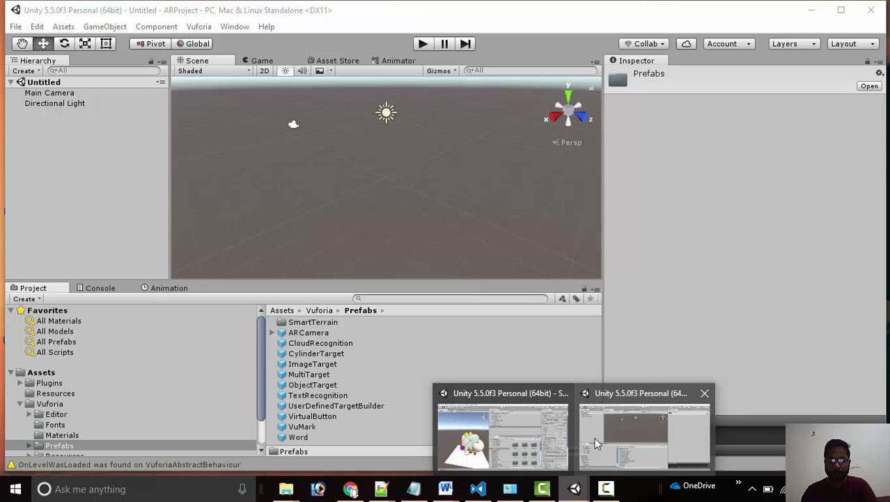
pyautogui.click(594, 436)
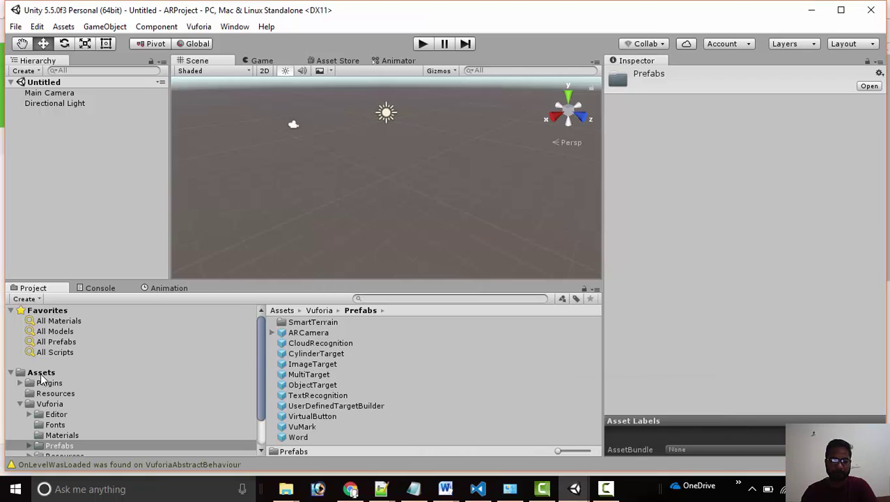
pyautogui.click(46, 404)
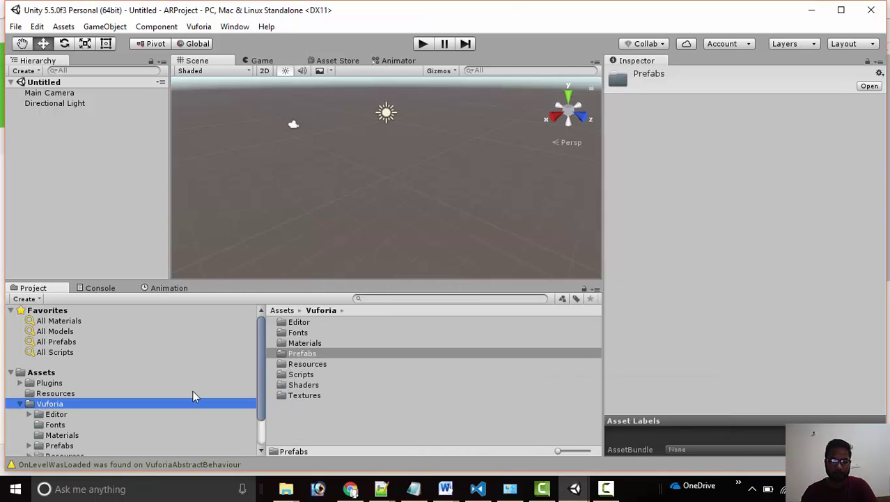
pyautogui.doubleClick(296, 354)
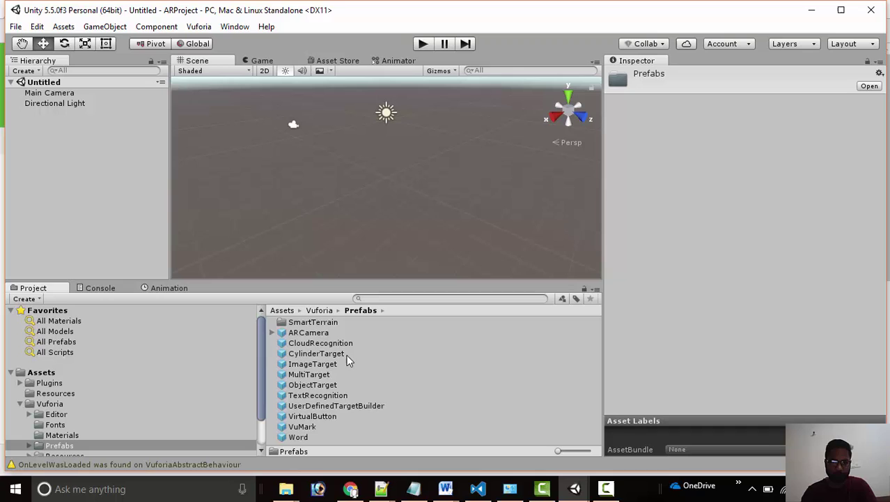
pyautogui.moveTo(309, 332); pyautogui.dragTo(28, 194)
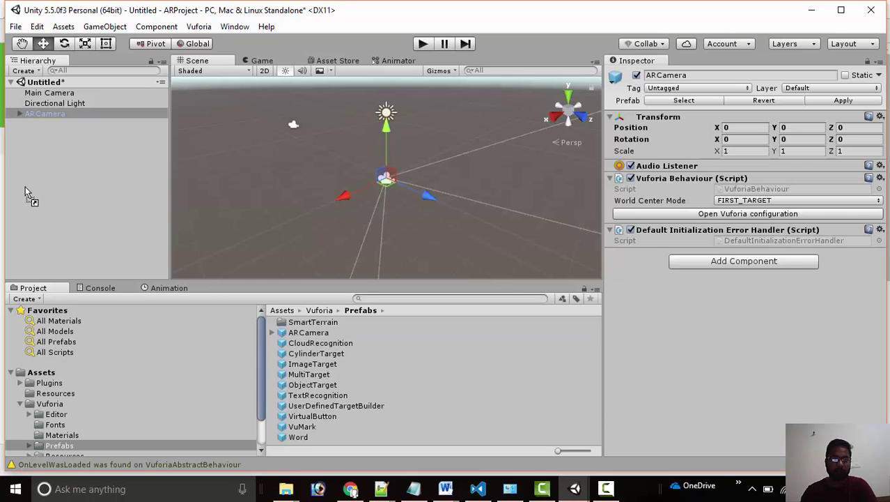
# Paste the license key into the Vuforia configuration's App License Key field
pyautogui.click(20, 114)
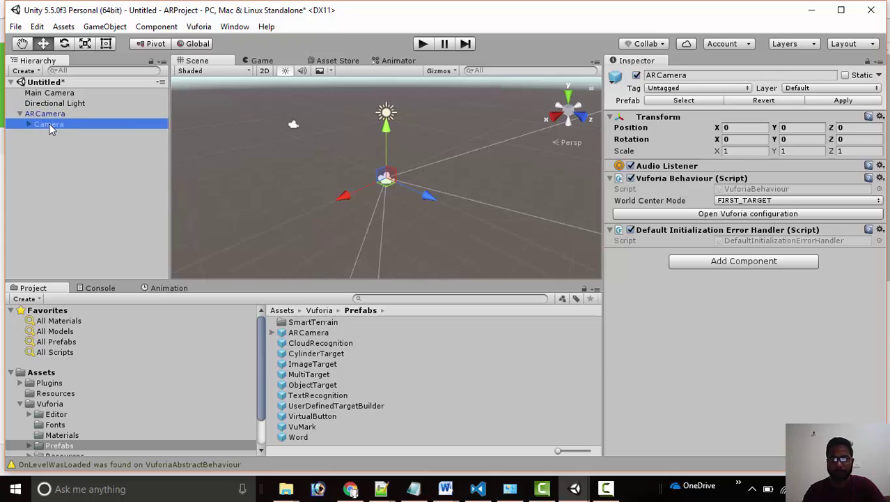
pyautogui.click(49, 123)
pyautogui.click(725, 217)
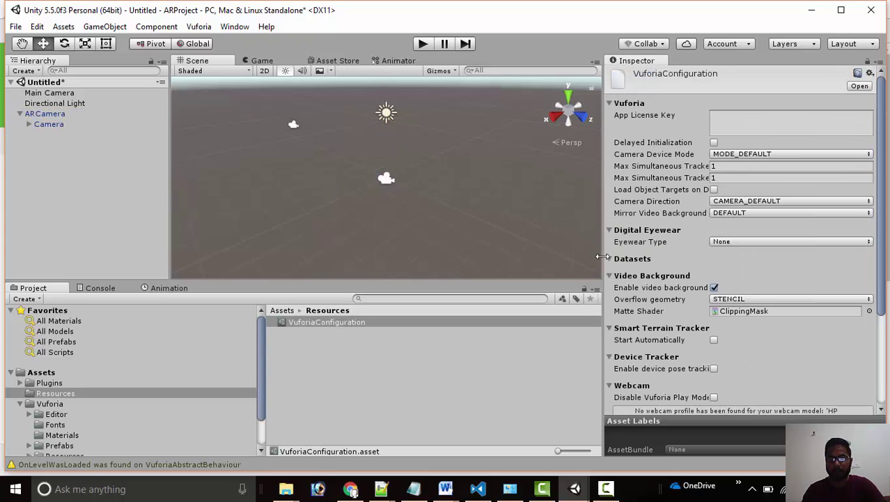
pyautogui.click(727, 128)
pyautogui.hotkey('ctrl', 'v')
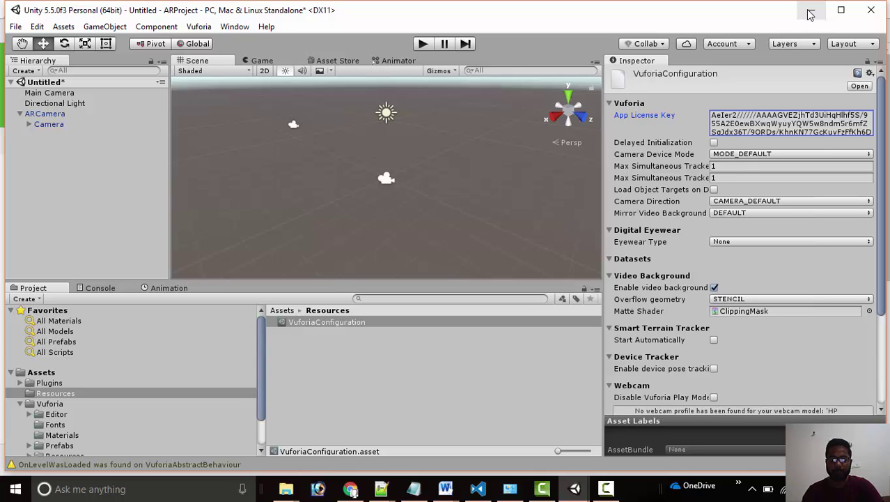
pyautogui.click(359, 488)
# Add a Device-type database named ARAPPYT1 in the Target Manager
pyautogui.click(270, 143)
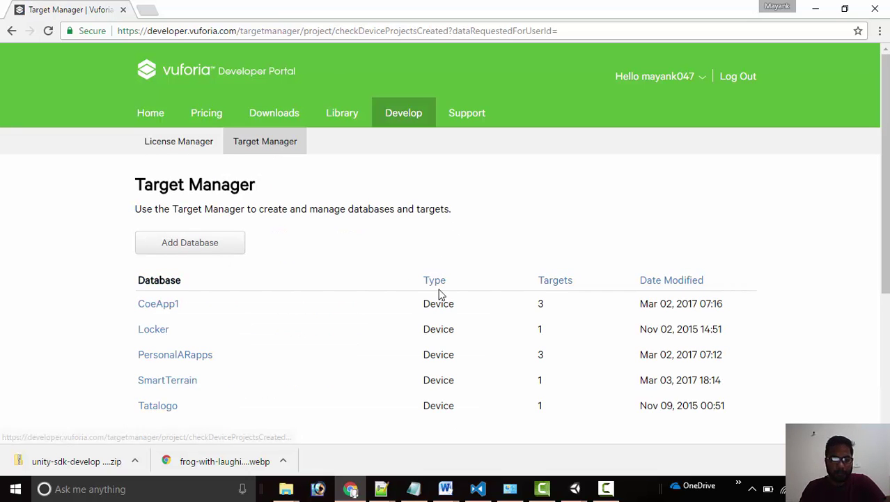
pyautogui.click(209, 242)
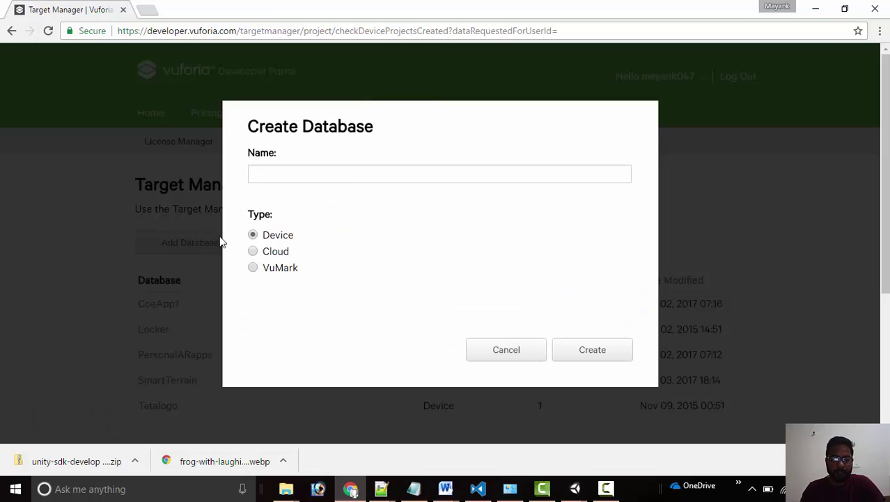
pyautogui.click(286, 176)
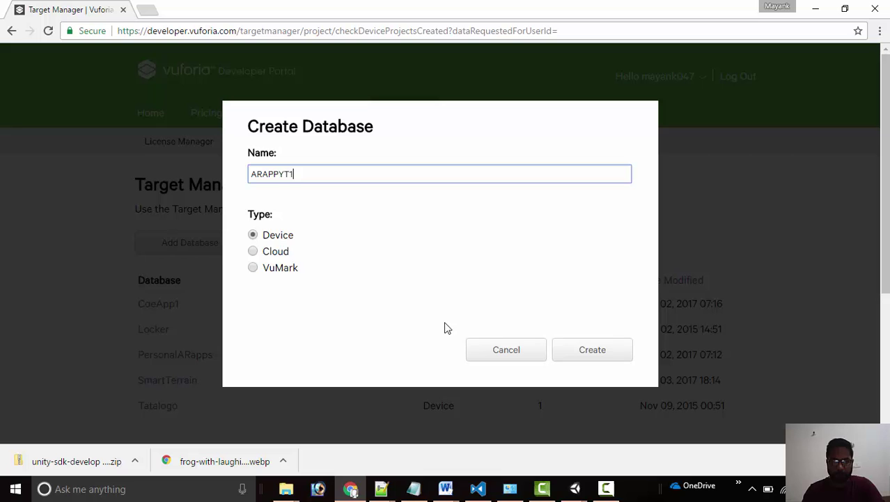
pyautogui.click(577, 357)
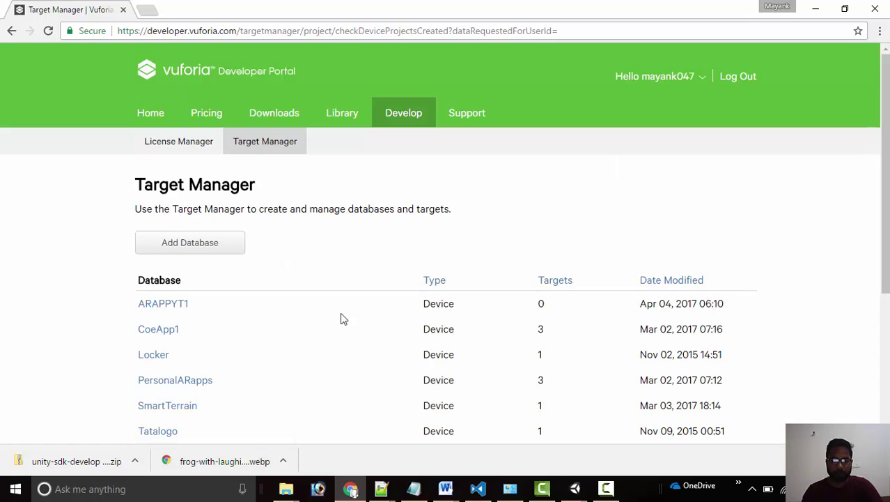
# Open ARAPPYT1 and choose target1.png for a new single-image target
pyautogui.click(167, 307)
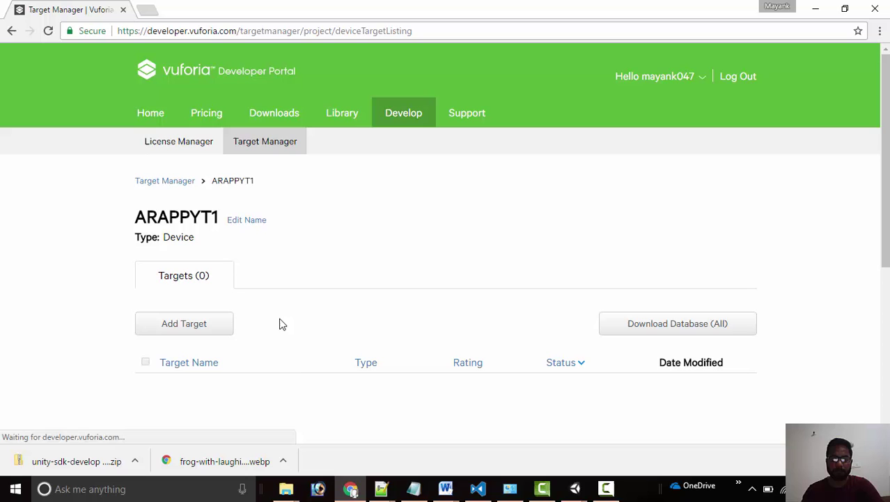
pyautogui.scroll(-2, 317, 289)
pyautogui.scroll(1, 317, 289)
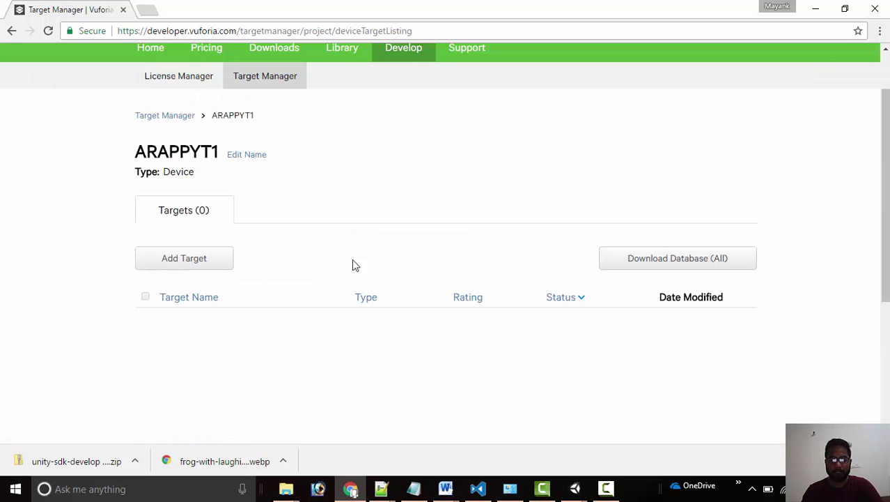
pyautogui.click(201, 259)
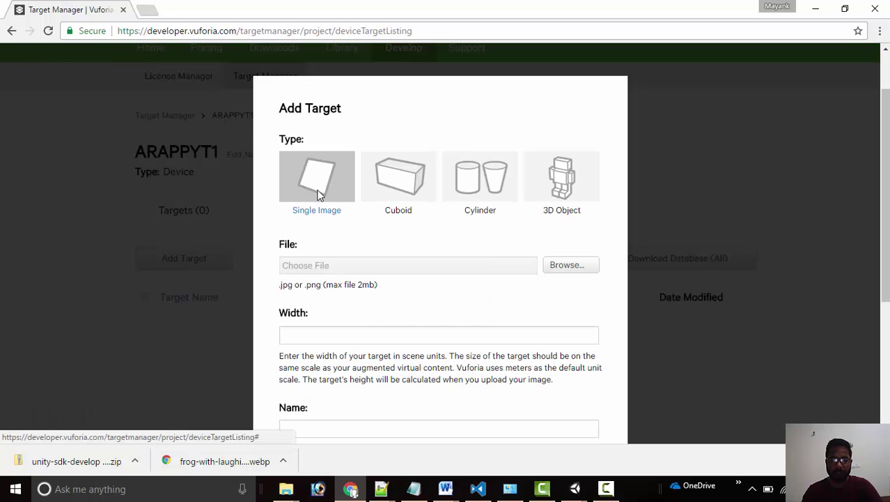
pyautogui.click(580, 273)
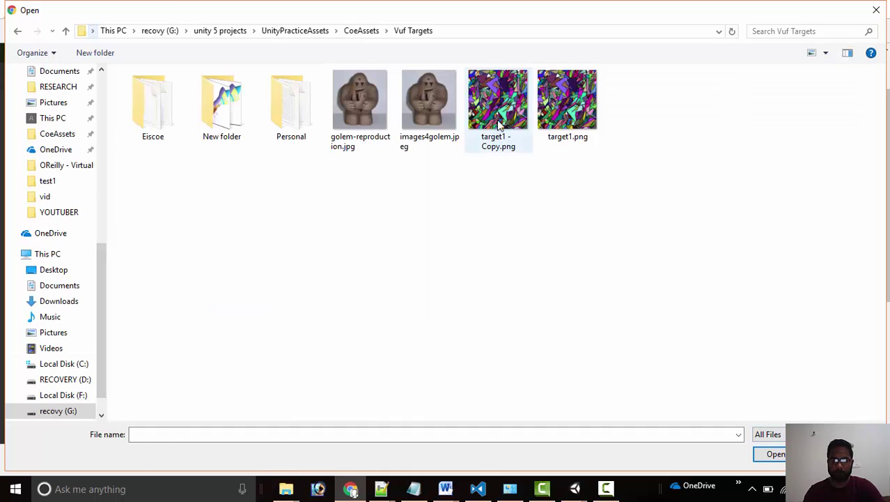
pyautogui.click(573, 124)
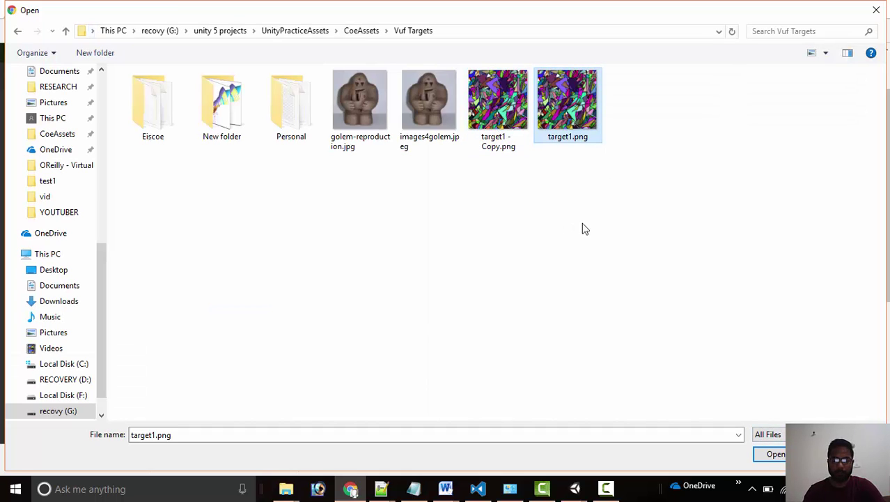
pyautogui.click(776, 454)
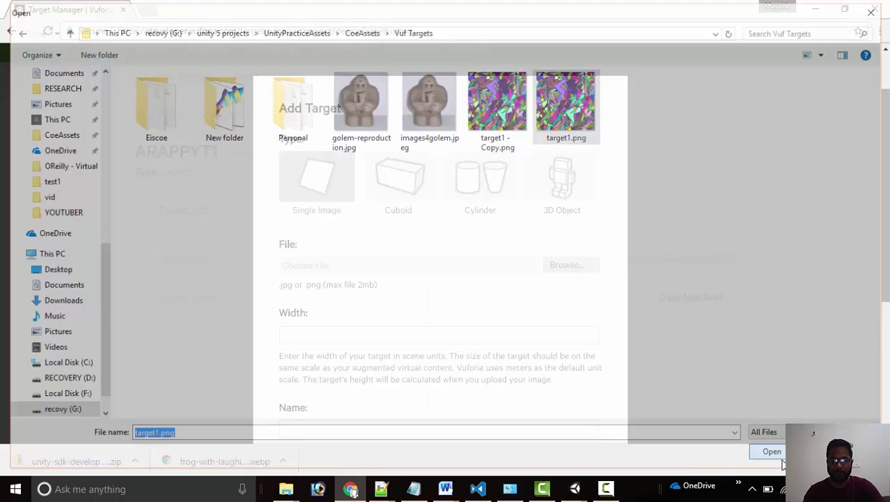
# Set the target width to 15, keep the name target1, and add it
pyautogui.scroll(2, 350, 157)
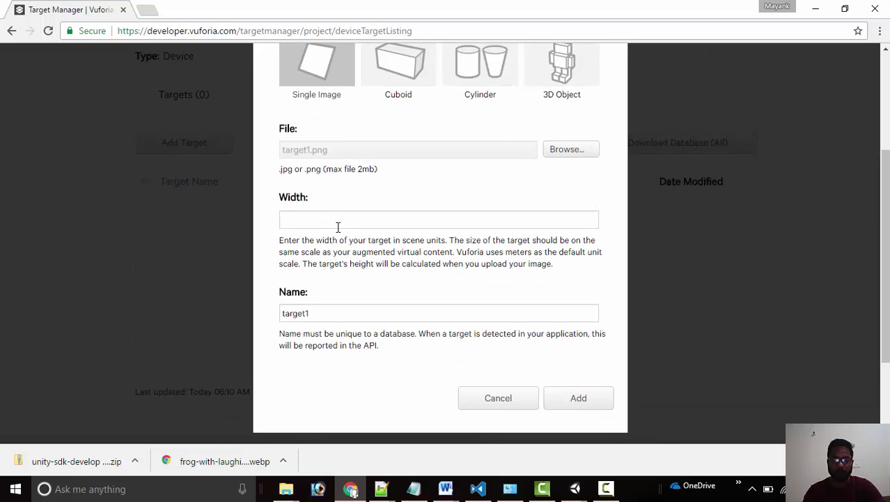
pyautogui.click(338, 225)
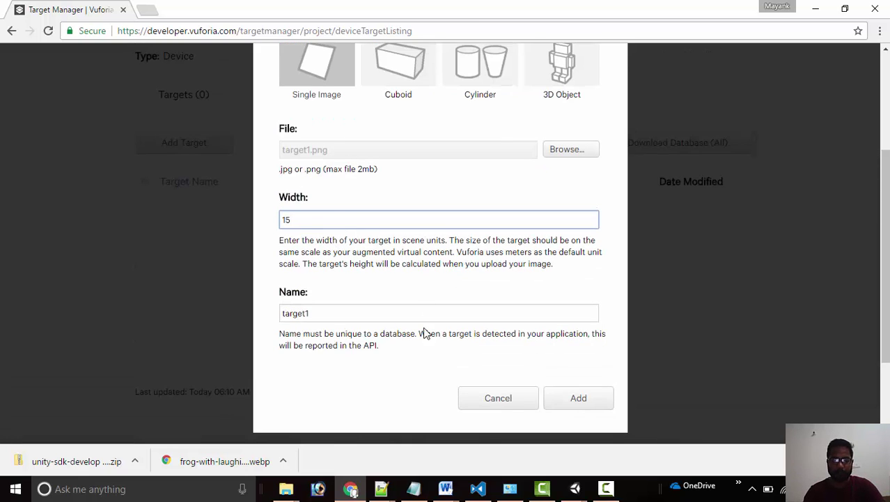
pyautogui.click(345, 316)
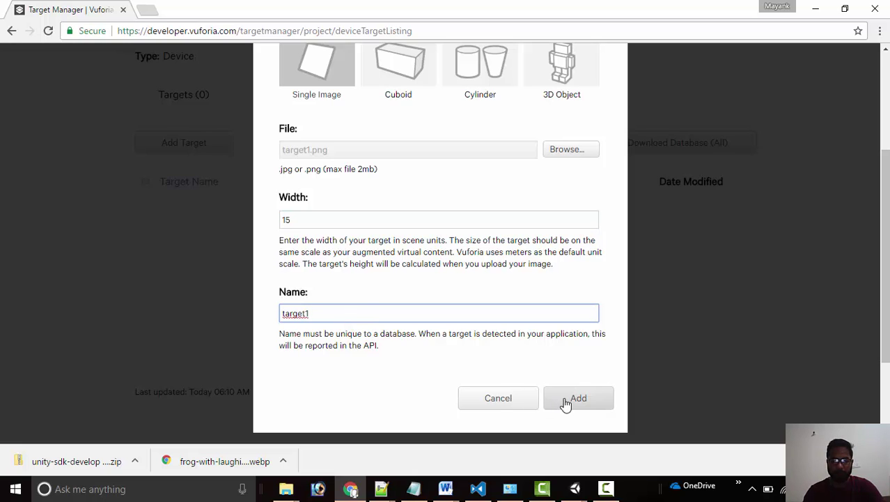
pyautogui.click(568, 402)
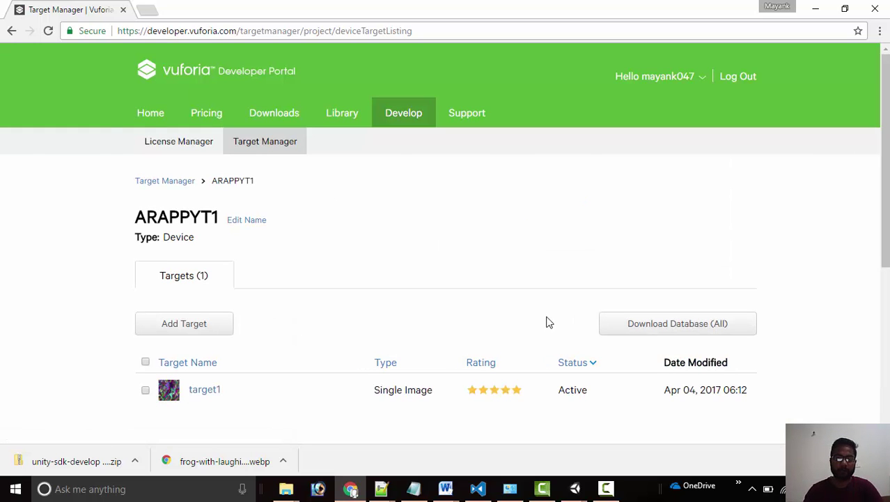
# Select target1 and download the ARAPPYT1 database for the Unity Editor platform
pyautogui.click(145, 389)
pyautogui.scroll(-3, 145, 390)
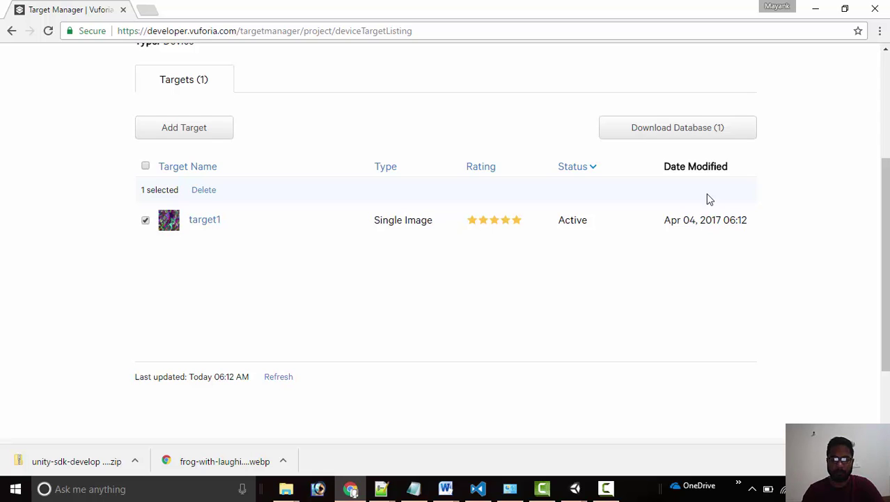
pyautogui.scroll(3, 467, 266)
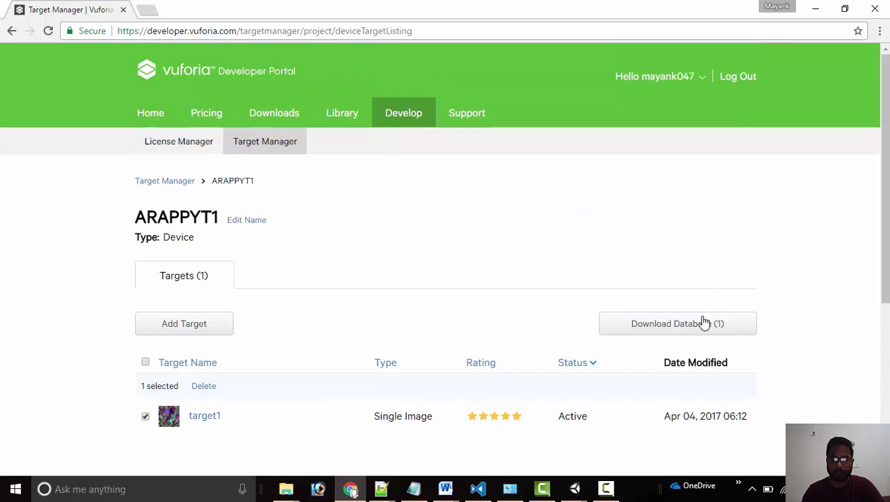
pyautogui.click(671, 325)
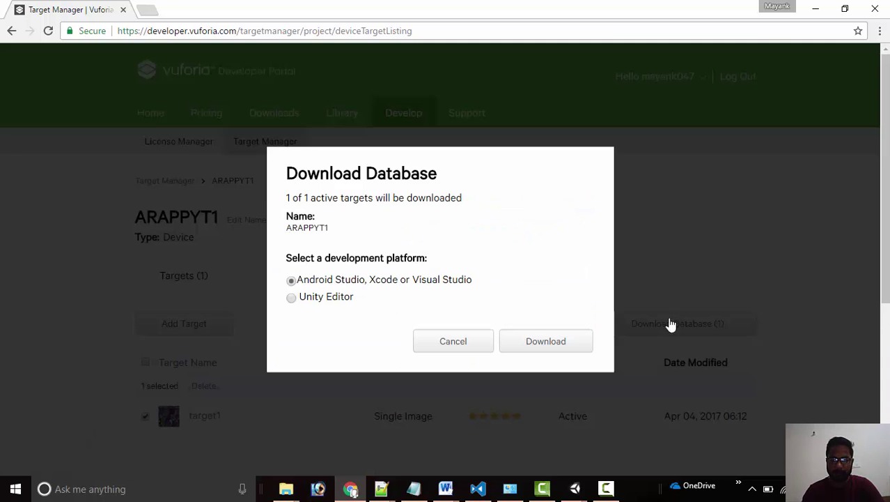
pyautogui.click(324, 300)
pyautogui.click(553, 340)
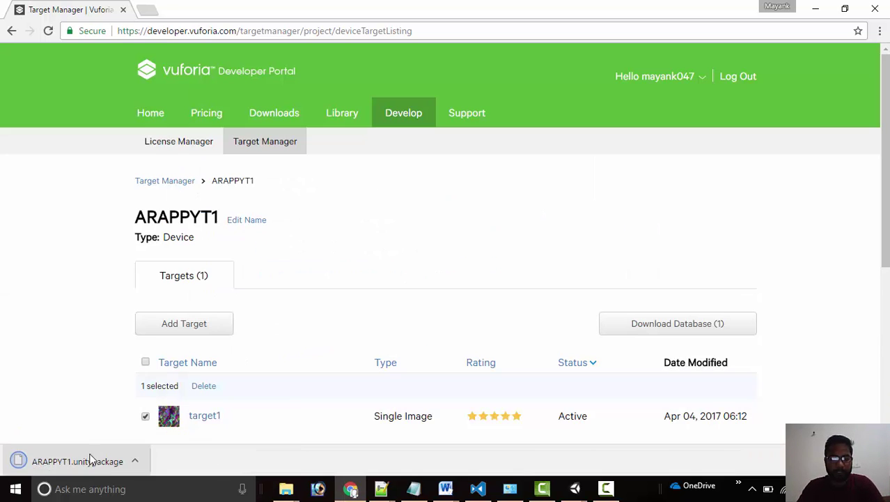
# Import ARAPPYT1.unitypackage as a custom package, then tick Load and Activate for the ARAPPYT1 database
pyautogui.click(135, 460)
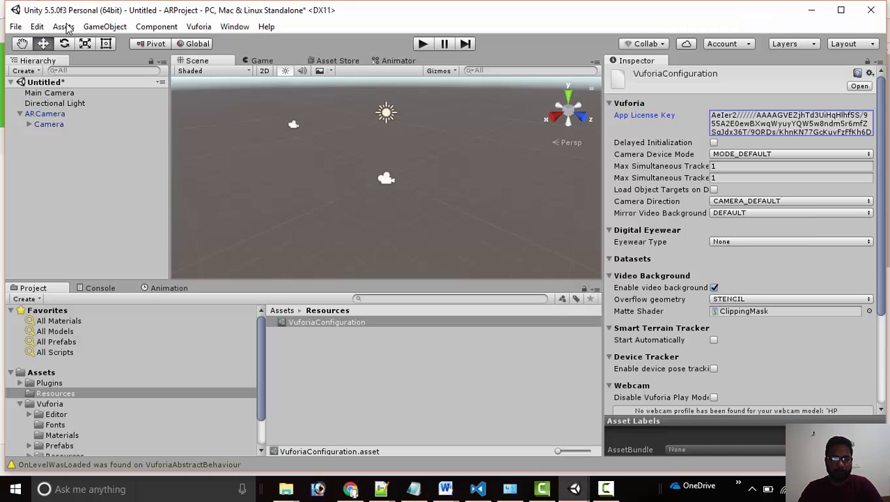
pyautogui.click(63, 27)
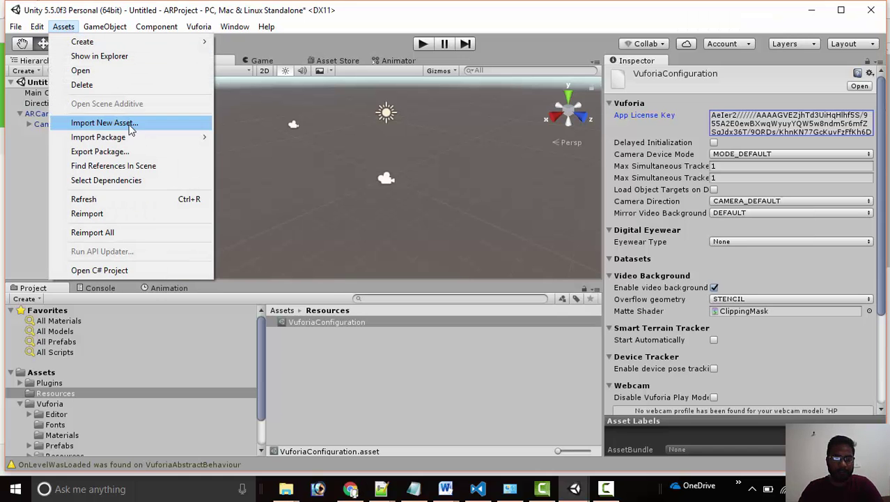
pyautogui.moveTo(137, 140)
pyautogui.click(265, 136)
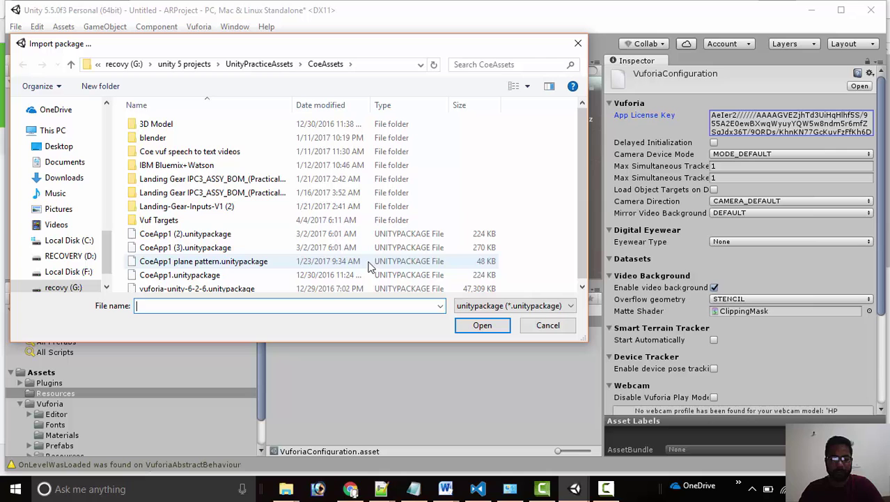
pyautogui.write('"C:\\Users\\This PC\\Downloads\\ARAPPYT1.unitypackage"')
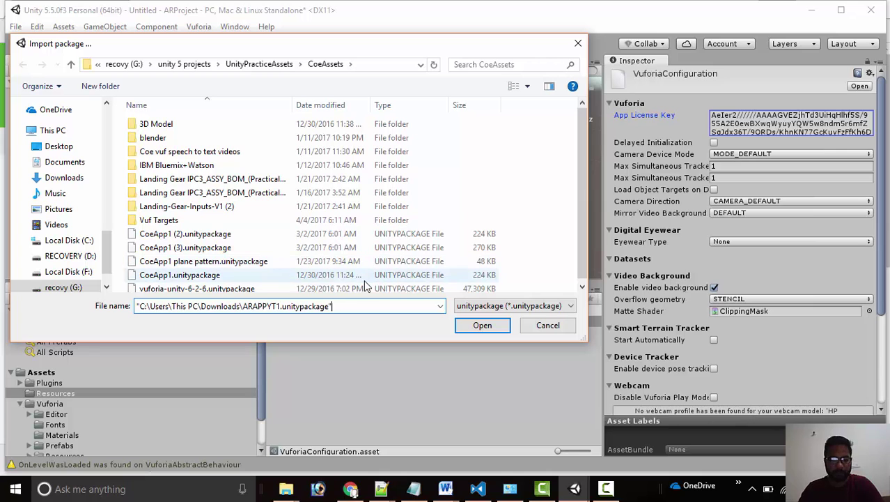
pyautogui.click(484, 326)
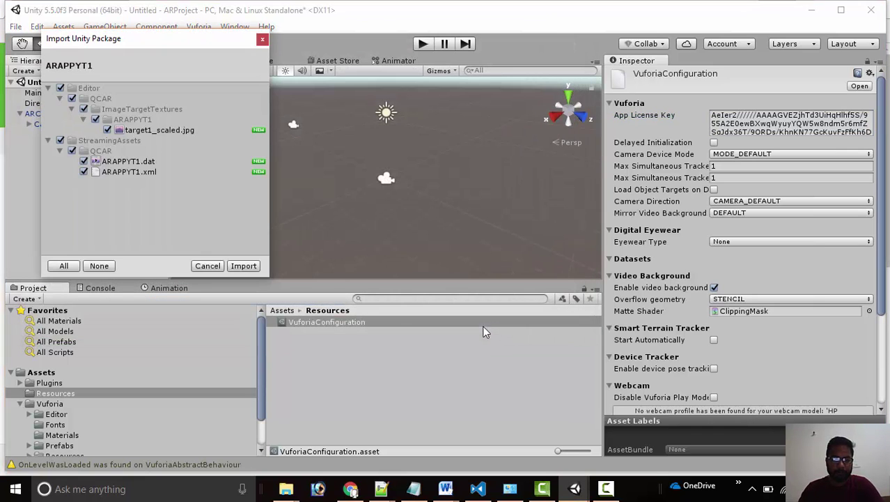
pyautogui.click(247, 269)
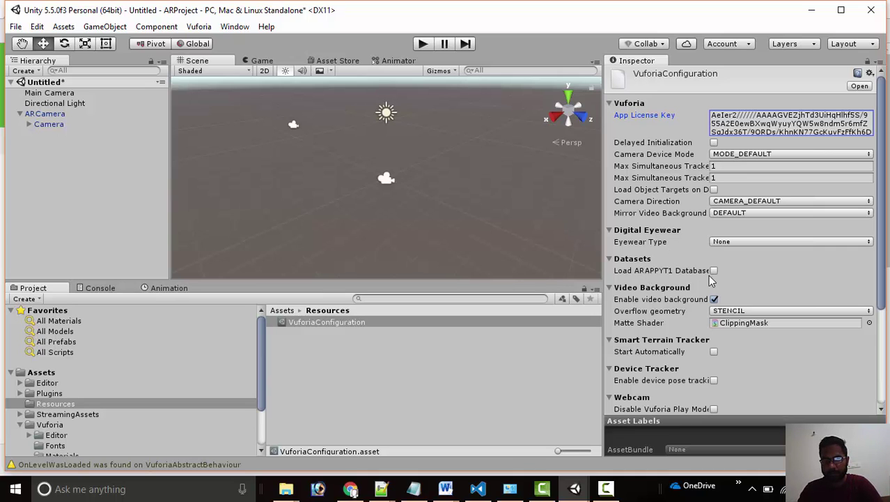
pyautogui.click(714, 272)
pyautogui.click(715, 283)
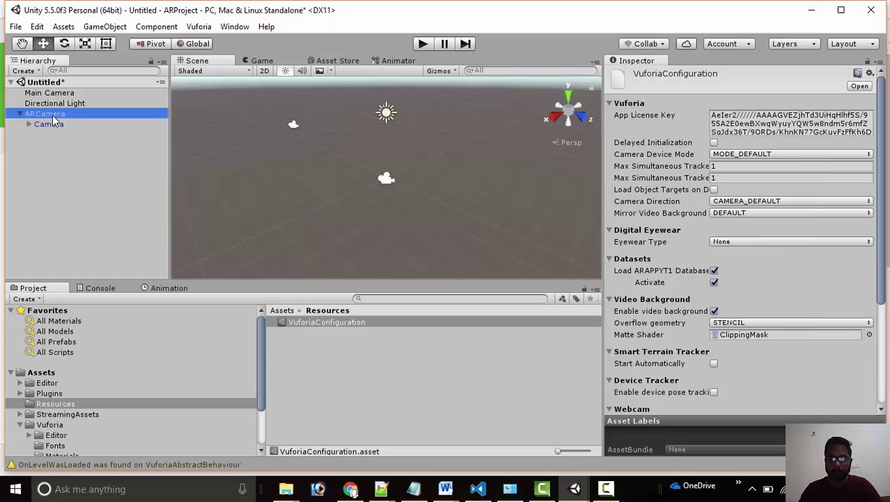
# Drag the Vuforia ImageTarget prefab into the Hierarchy and set its Database to ARAPPYT1
pyautogui.scroll(-3, 67, 417)
pyautogui.click(67, 407)
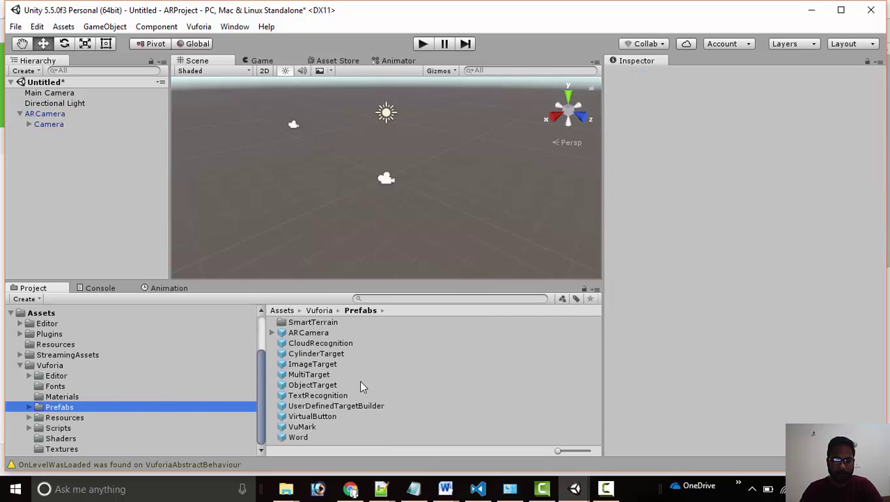
pyautogui.moveTo(312, 364); pyautogui.dragTo(73, 199)
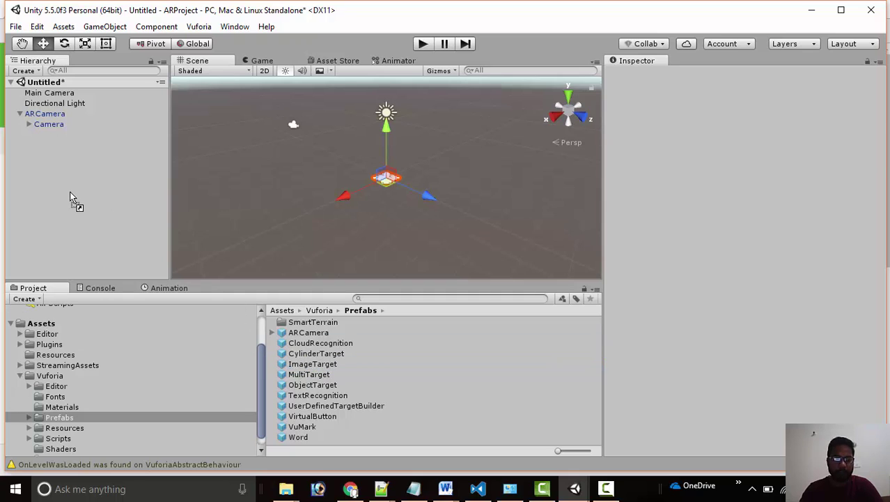
pyautogui.scroll(-3, 740, 245)
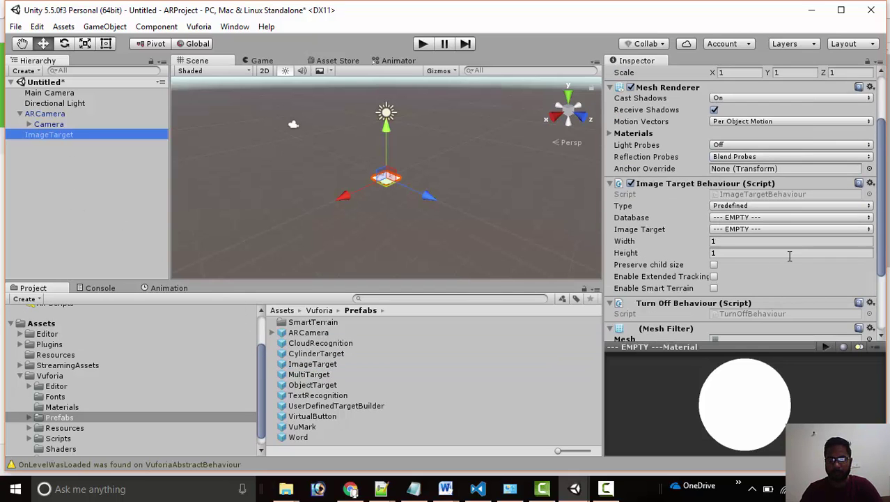
pyautogui.click(739, 229)
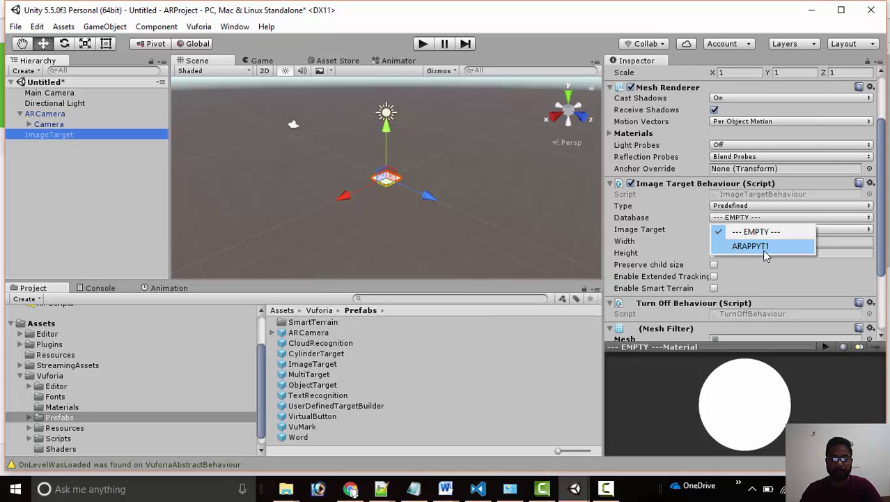
pyautogui.click(763, 248)
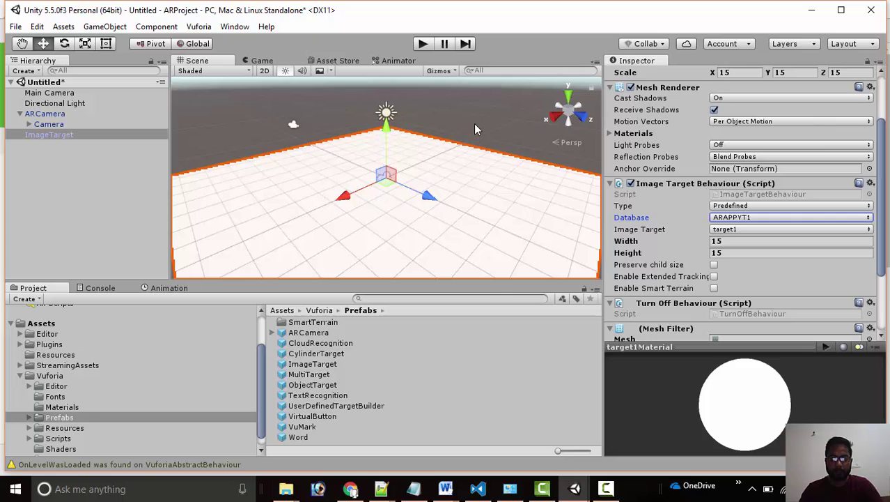
pyautogui.scroll(-3, 474, 123)
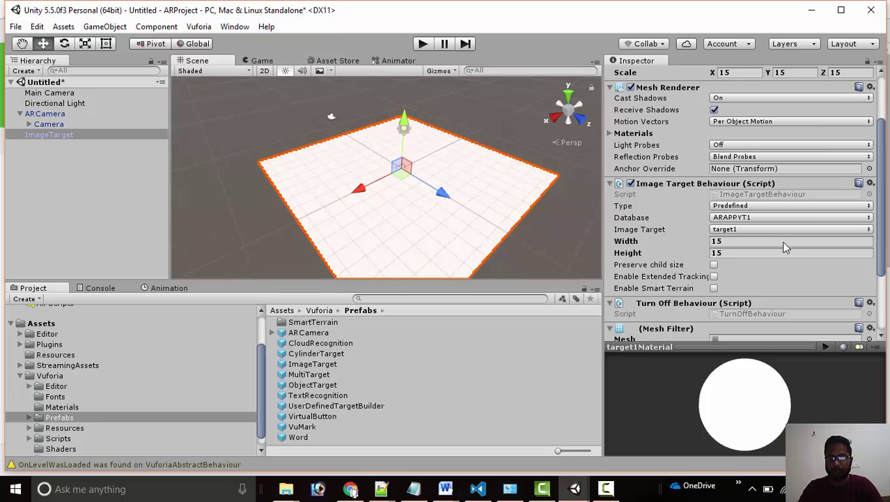
pyautogui.scroll(-3, 780, 245)
pyautogui.scroll(1, 716, 209)
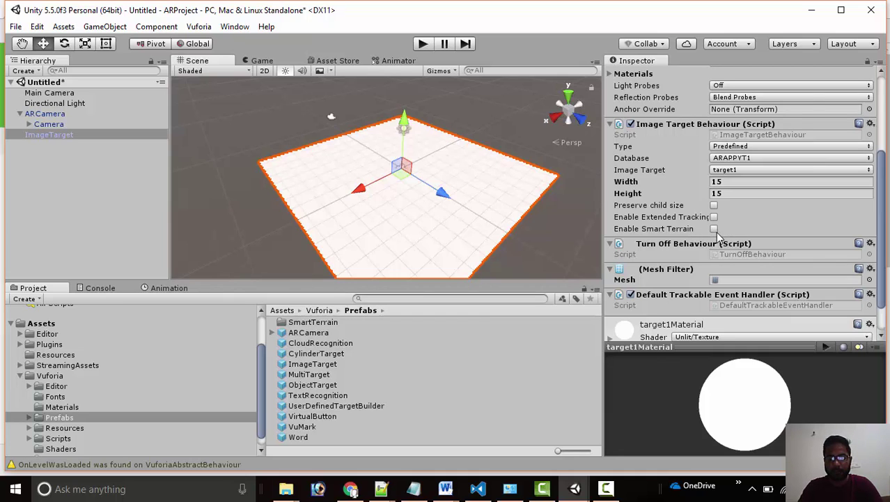
pyautogui.click(713, 217)
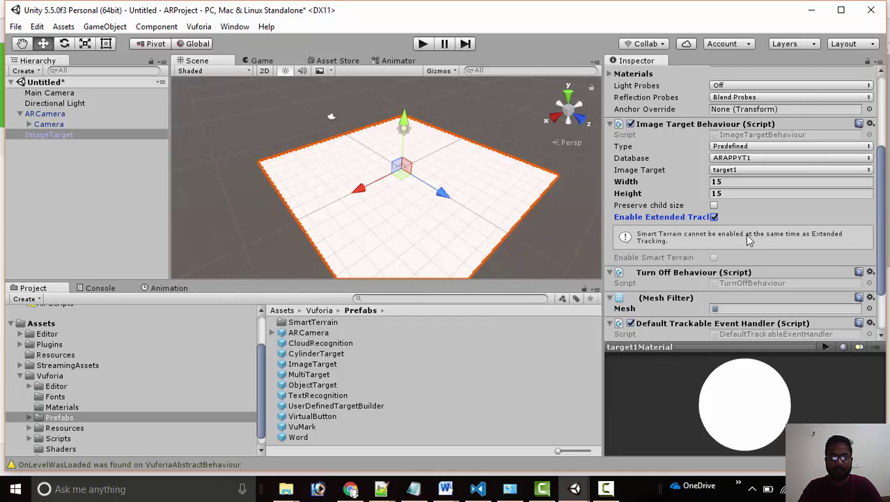
pyautogui.scroll(-1, 715, 223)
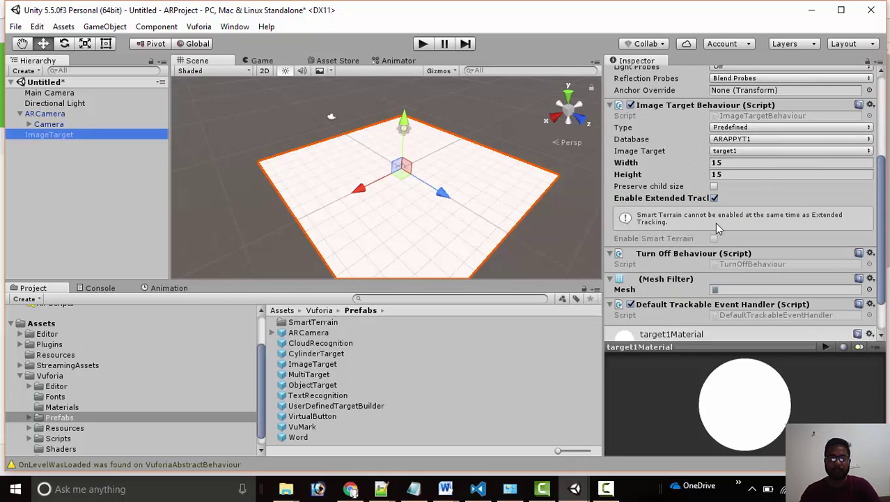
pyautogui.scroll(-2, 717, 227)
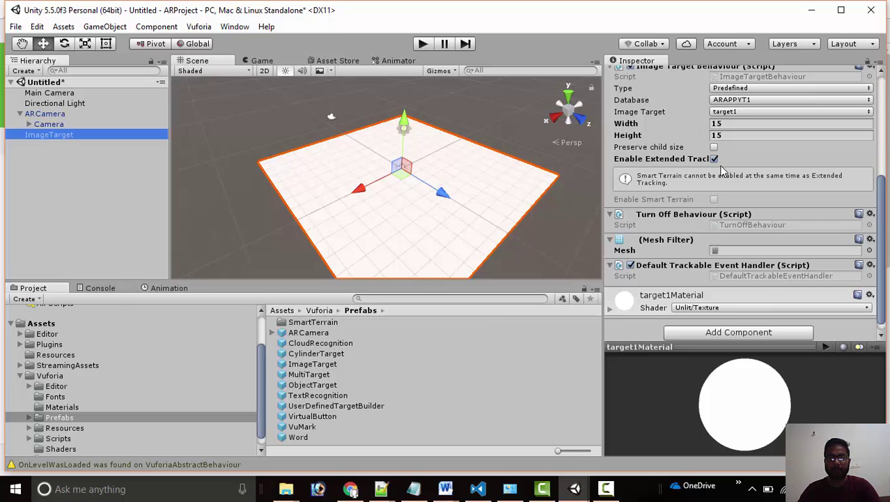
pyautogui.scroll(-1, 767, 195)
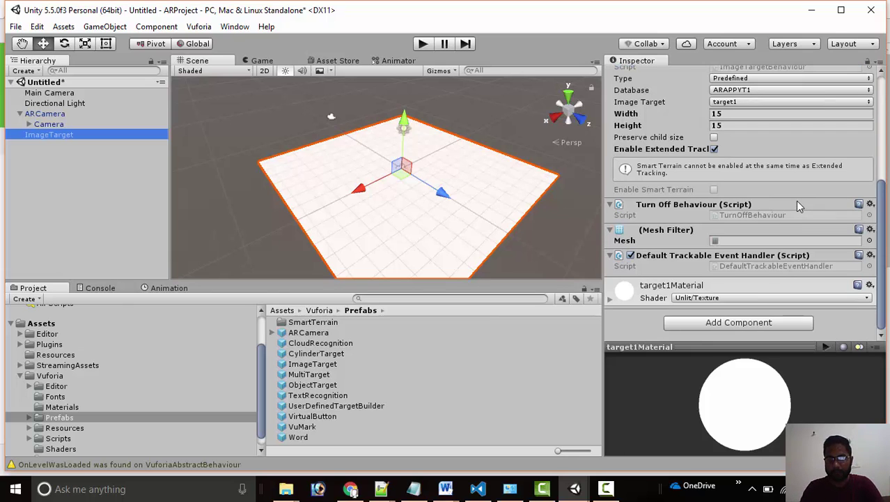
pyautogui.scroll(8, 799, 206)
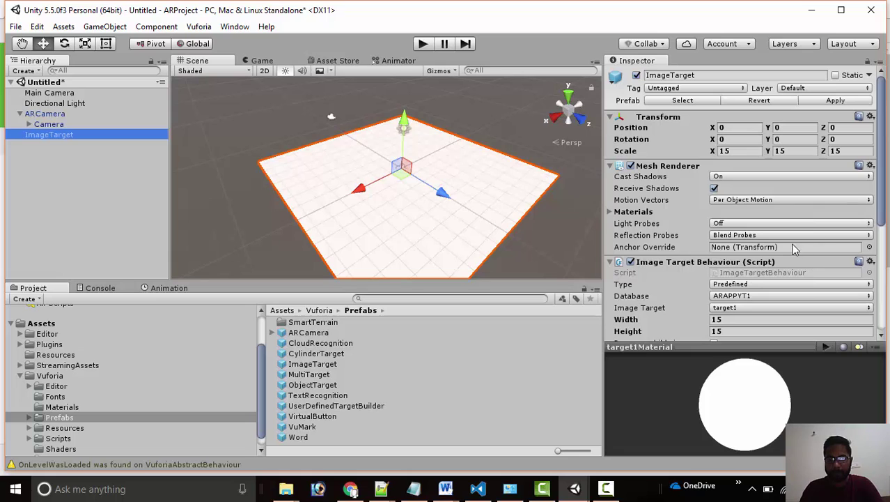
# Import Golem.FBX through Import New Asset and open its texture folder in File Explorer
pyautogui.click(47, 115)
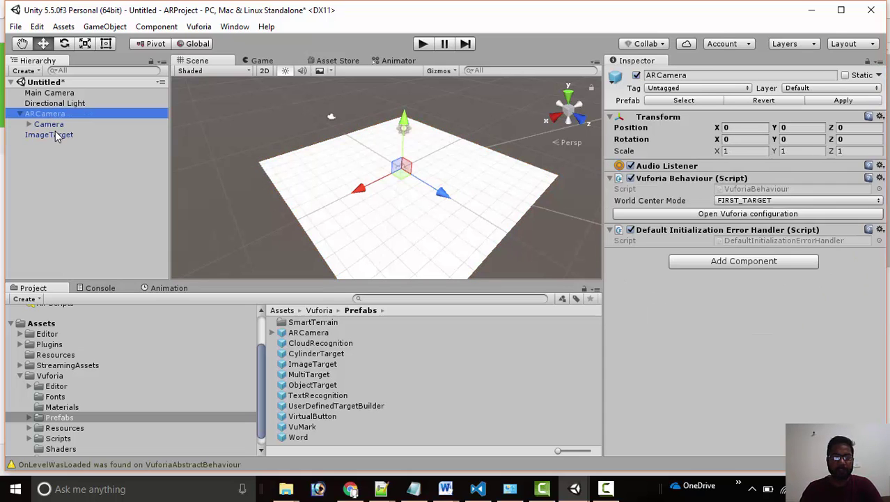
pyautogui.click(55, 136)
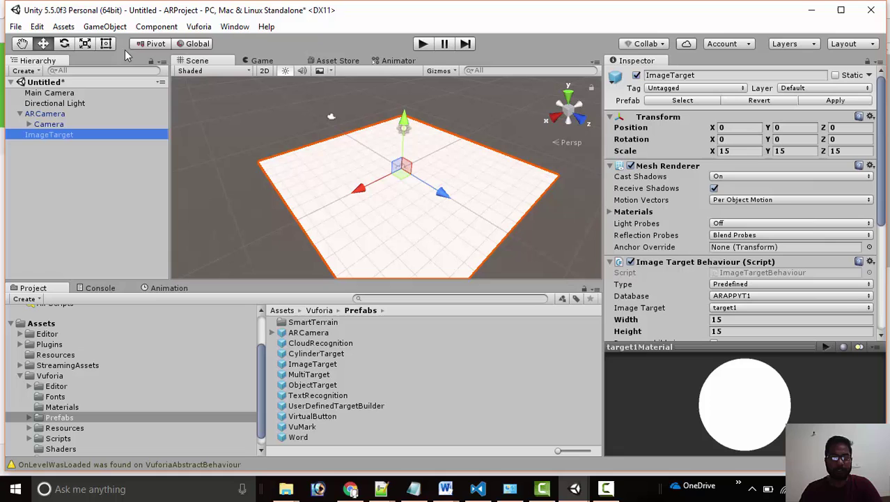
pyautogui.click(103, 28)
pyautogui.moveTo(63, 27)
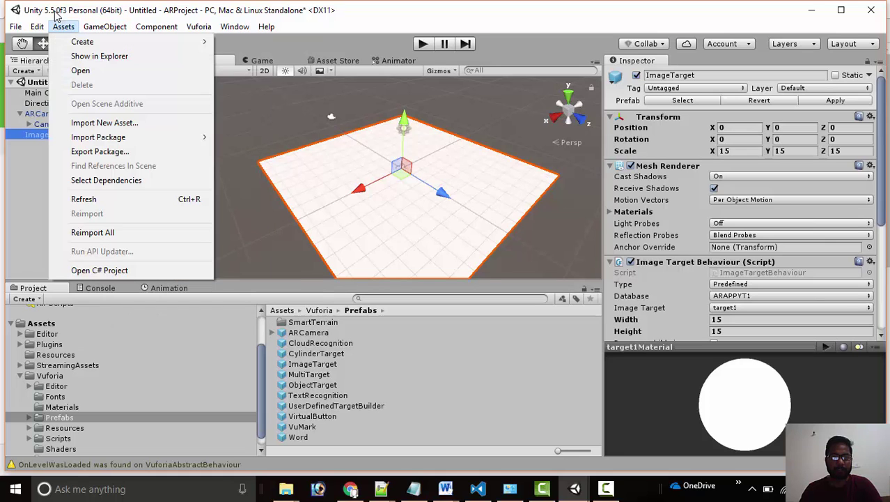
pyautogui.moveTo(132, 141)
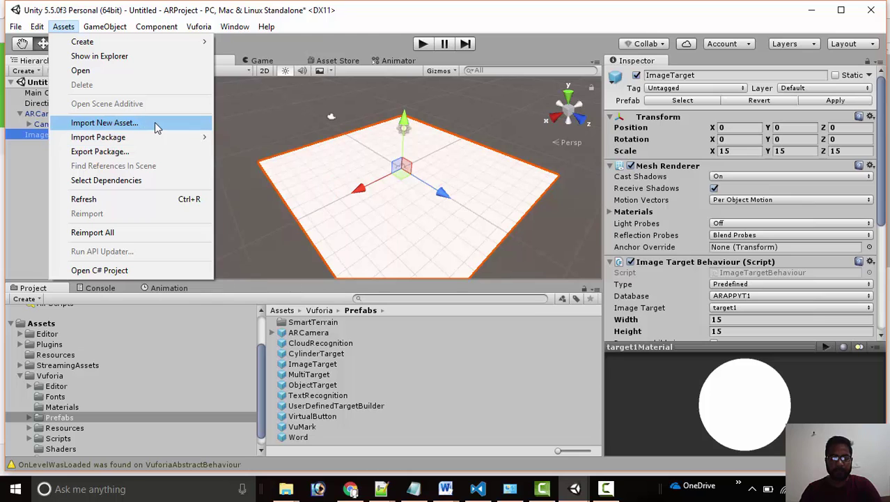
pyautogui.click(154, 123)
pyautogui.doubleClick(175, 124)
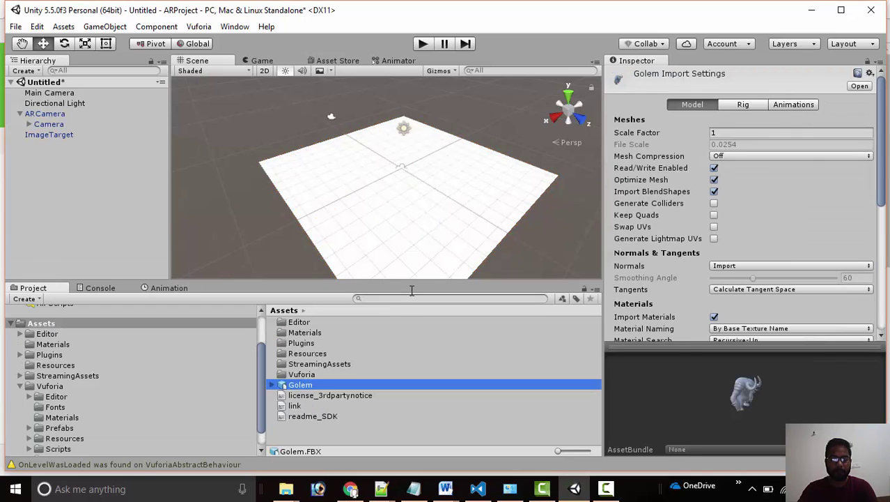
pyautogui.rightClick(286, 490)
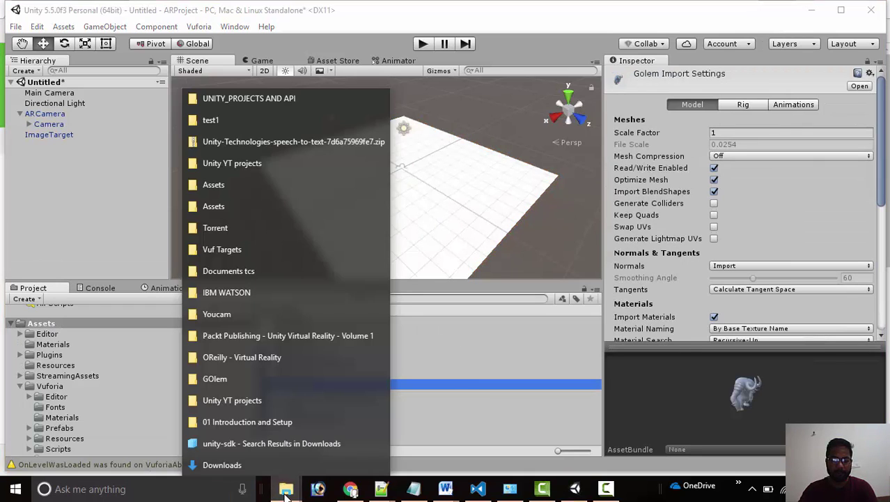
# Drag the imported Golem model from the Project panel into the Hierarchy
pyautogui.click(48, 134)
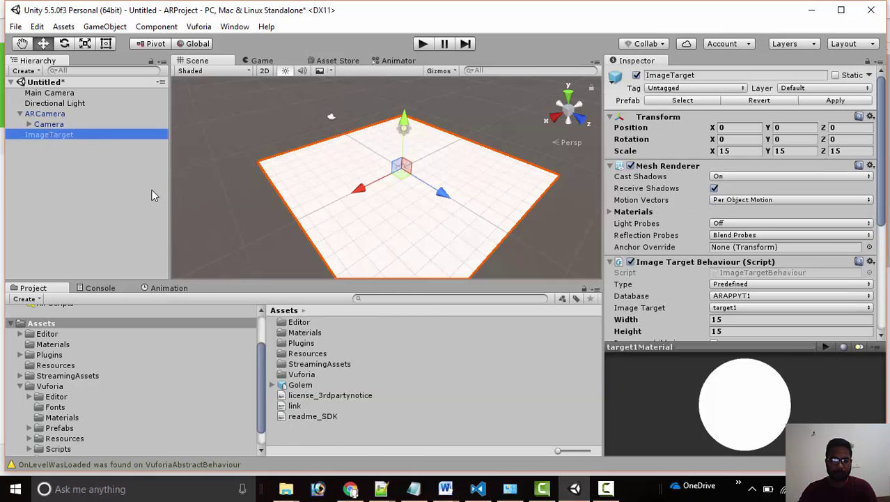
pyautogui.click(48, 114)
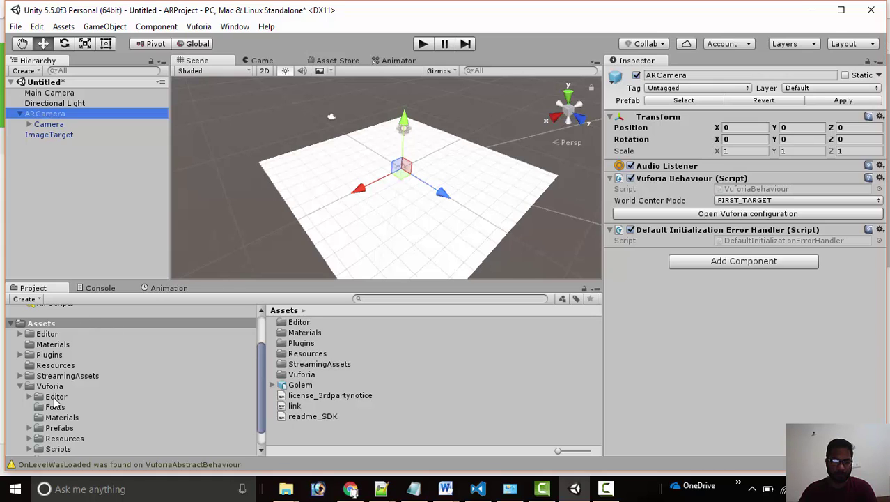
pyautogui.click(20, 386)
pyautogui.click(297, 386)
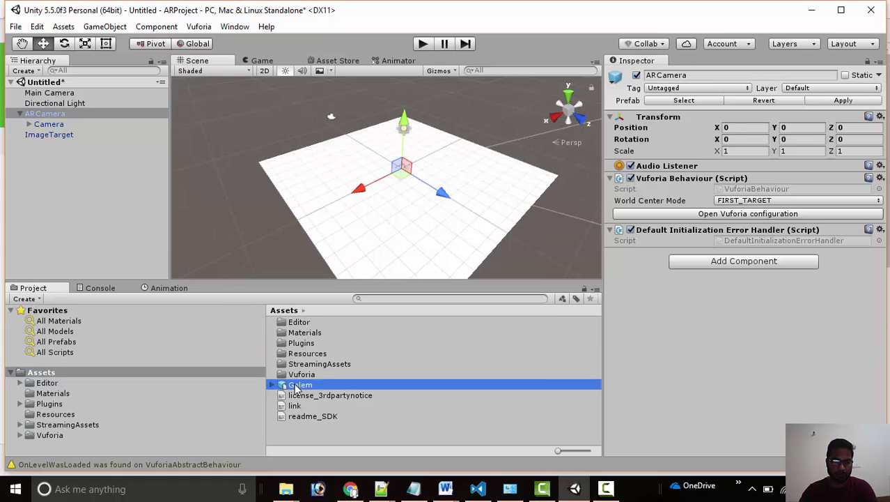
pyautogui.scroll(-4, 687, 217)
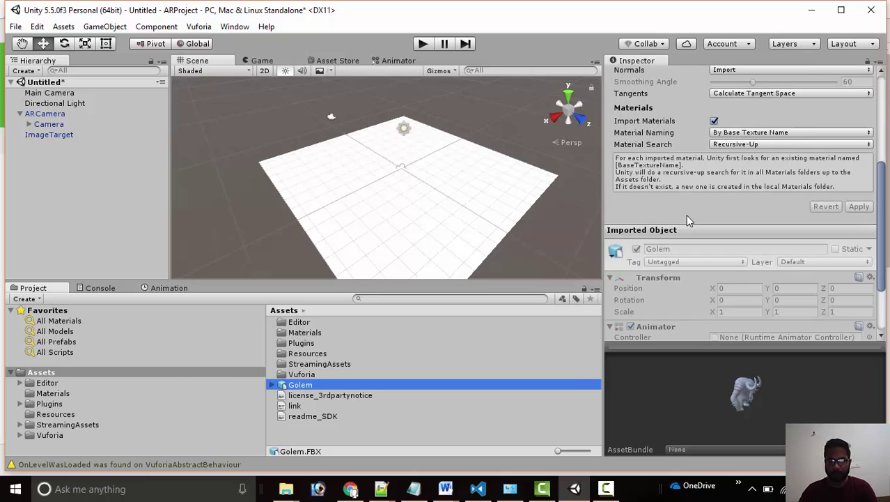
pyautogui.scroll(-4, 687, 217)
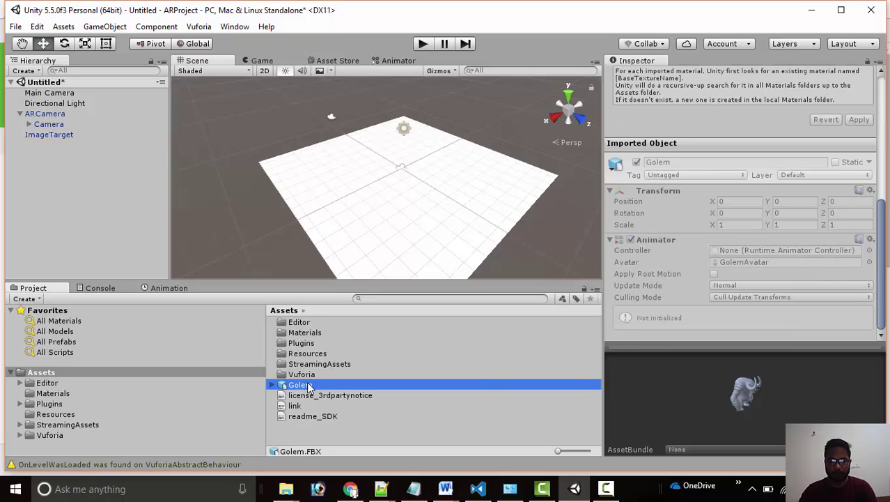
pyautogui.moveTo(306, 385); pyautogui.dragTo(75, 220)
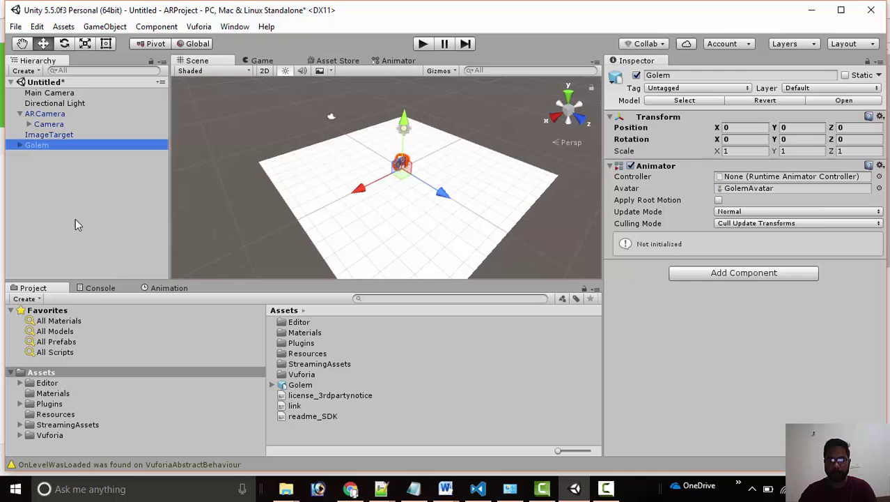
pyautogui.keyDown('alt'); pyautogui.moveTo(471, 175); pyautogui.dragTo(474, 131); pyautogui.keyUp('alt')
pyautogui.click(397, 163)
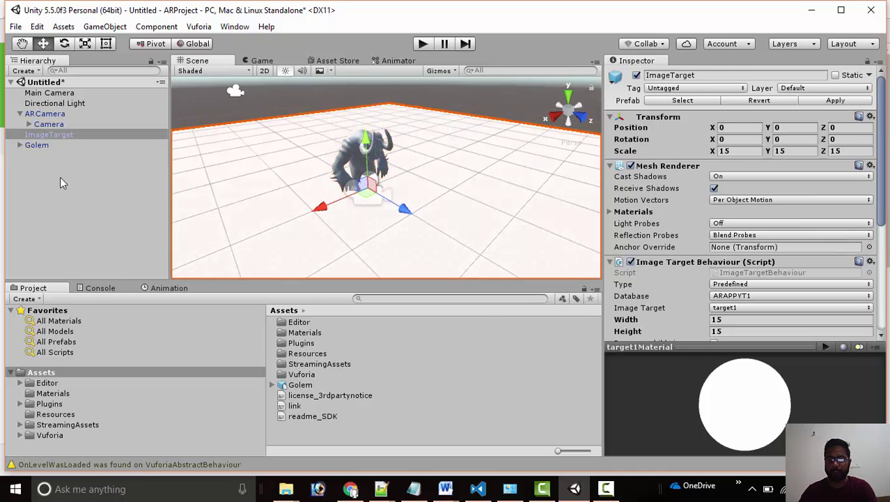
pyautogui.click(35, 145)
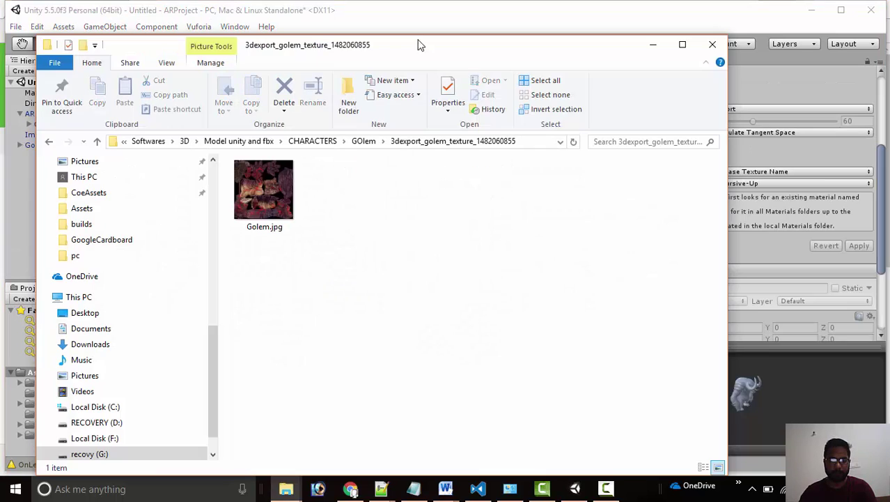
# Drag Golem.jpg from File Explorer into Unity's Assets panel, then minimize the Explorer window
pyautogui.moveTo(414, 50); pyautogui.dragTo(861, 108)
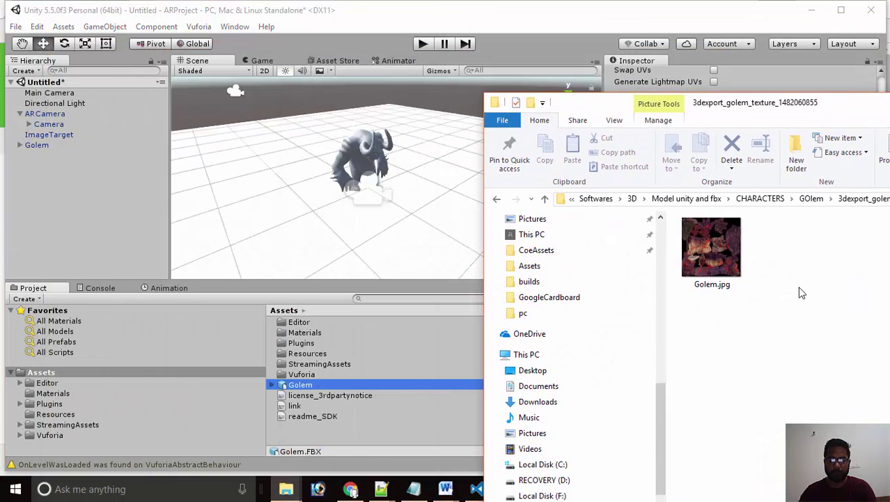
pyautogui.moveTo(721, 268); pyautogui.dragTo(327, 428)
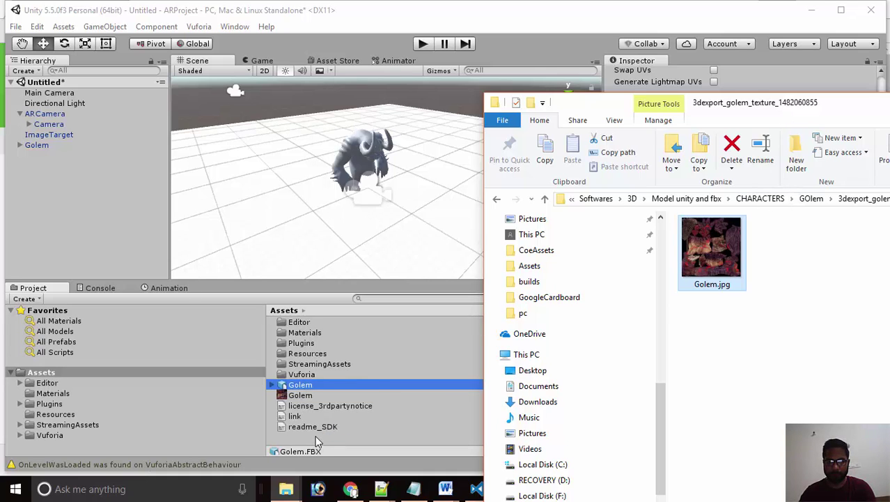
pyautogui.moveTo(799, 112); pyautogui.dragTo(715, 140)
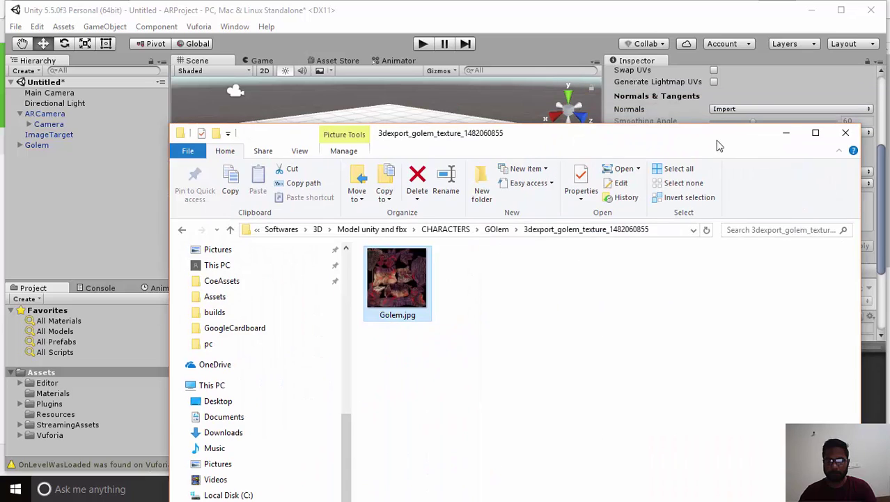
pyautogui.click(785, 133)
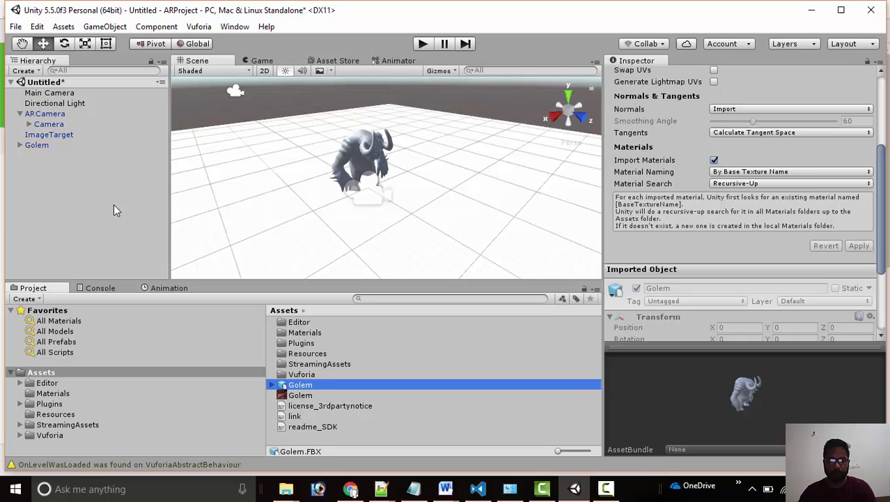
pyautogui.click(293, 445)
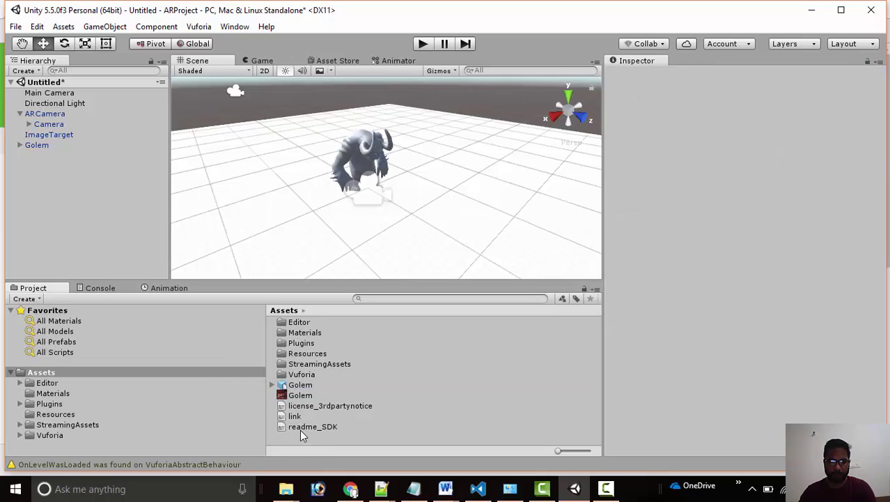
# Try dropping the Golem texture on the model, then create a new material named GolumMat
pyautogui.click(302, 396)
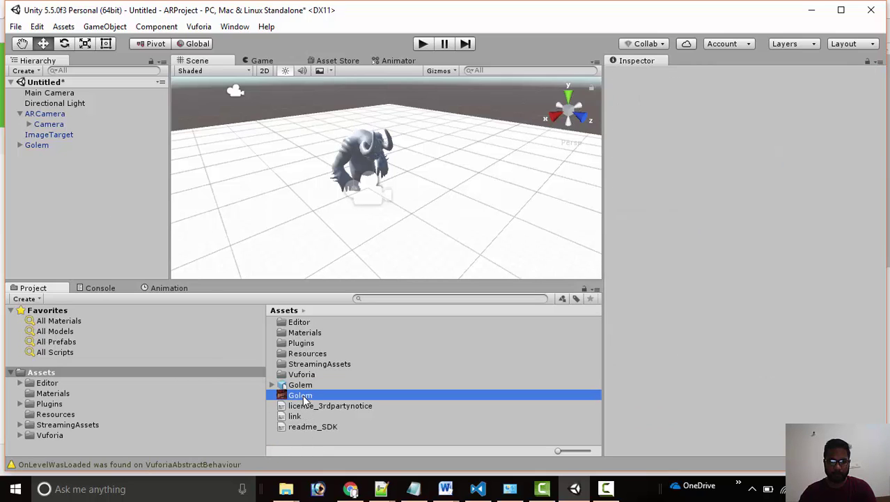
pyautogui.moveTo(302, 400); pyautogui.dragTo(36, 147)
pyautogui.click(36, 145)
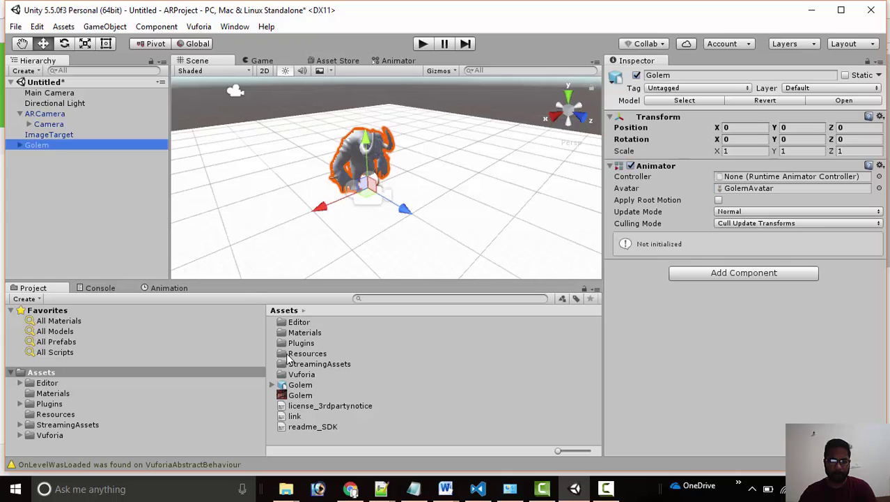
pyautogui.rightClick(330, 438)
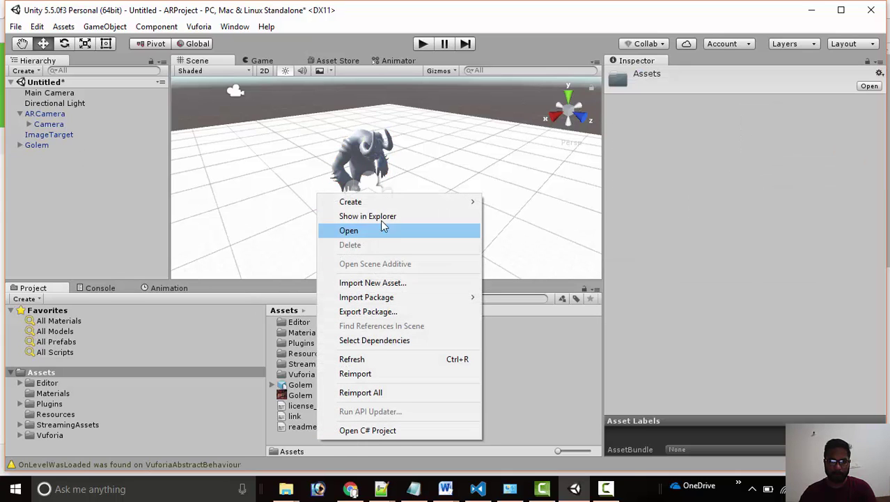
pyautogui.moveTo(381, 203)
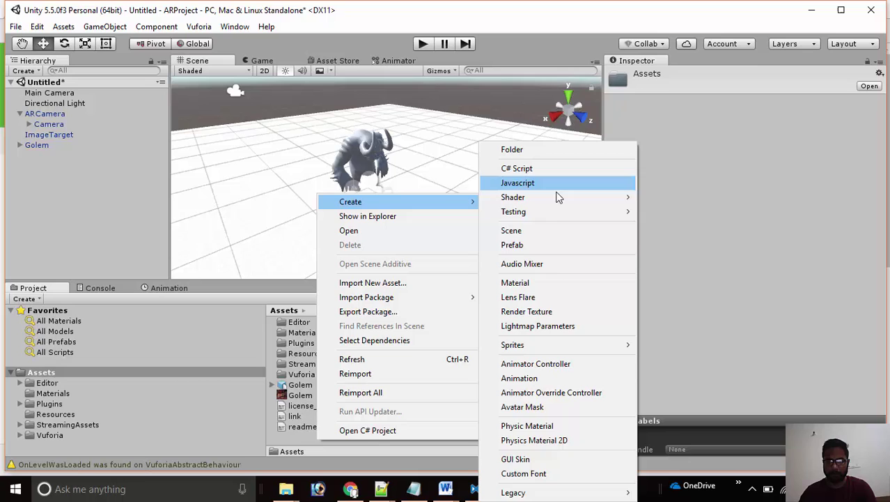
pyautogui.click(532, 284)
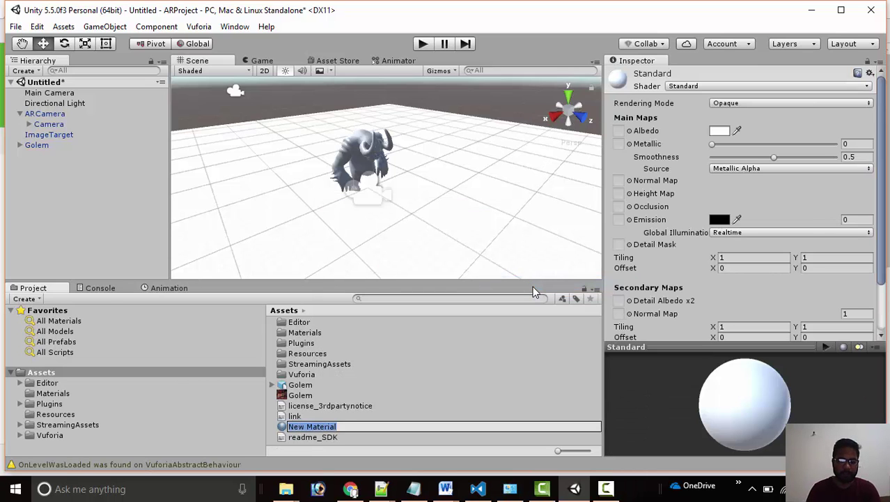
pyautogui.write('Golum')
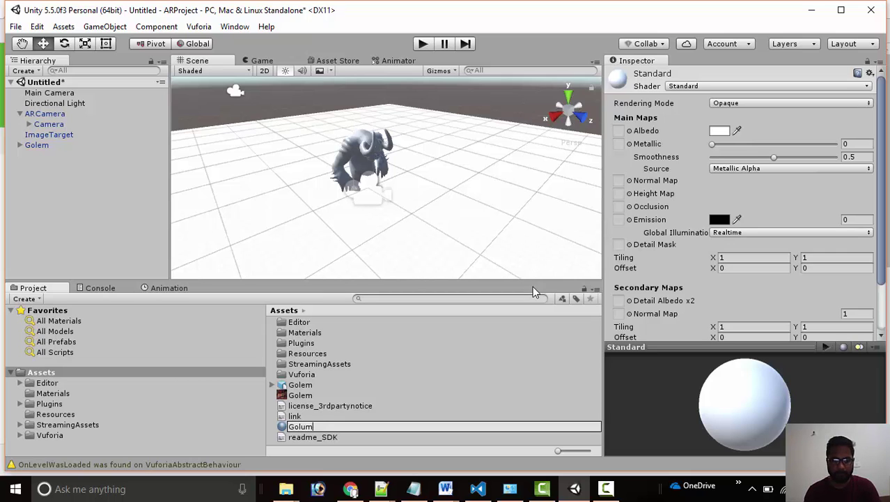
pyautogui.write('Mat')
pyautogui.press('Return')
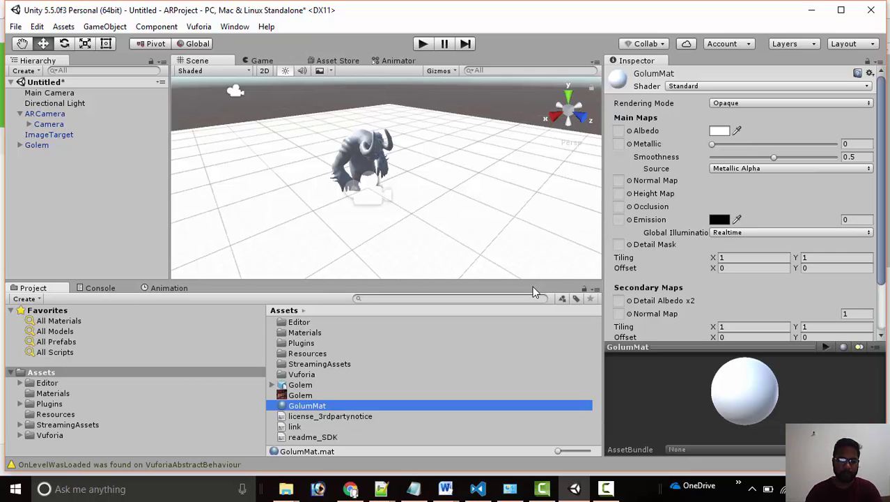
# Set GolumMat's Albedo to the Golem texture and drag the material onto the Golem
pyautogui.click(302, 399)
pyautogui.moveTo(306, 398); pyautogui.dragTo(723, 132)
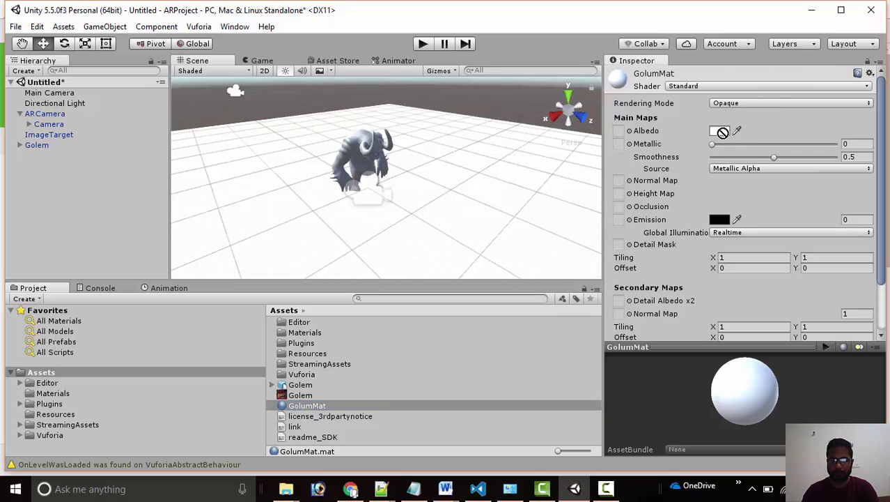
pyautogui.click(630, 131)
pyautogui.click(166, 223)
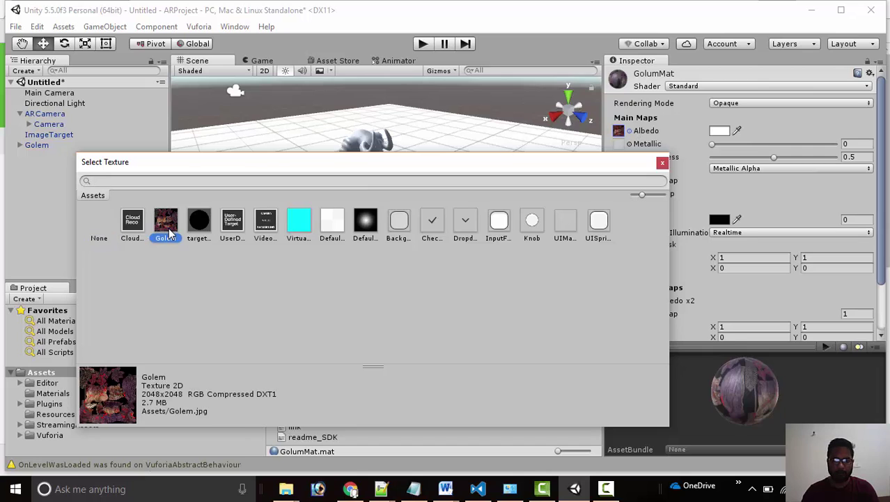
pyautogui.doubleClick(168, 230)
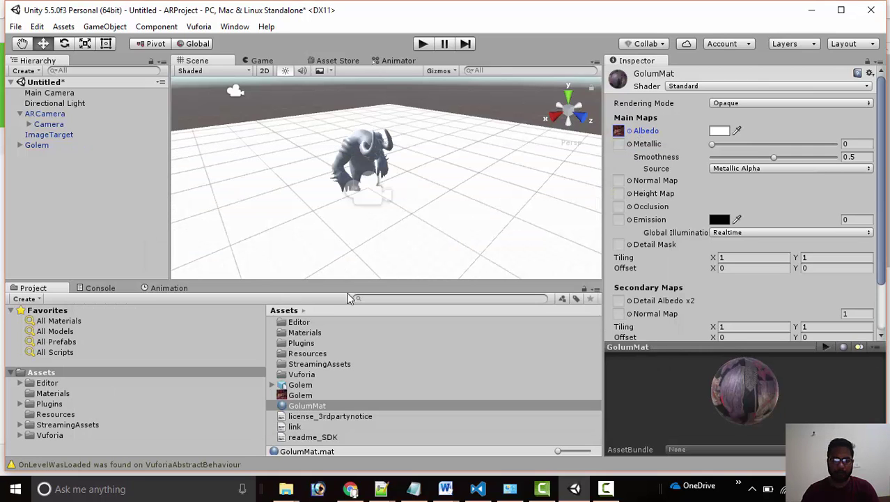
pyautogui.click(308, 407)
pyautogui.moveTo(301, 406); pyautogui.dragTo(369, 144)
pyautogui.moveTo(477, 144); pyautogui.dragTo(457, 153, button='right')
# Resize the Golem with the Scale tool and nest it under ImageTarget in the Hierarchy
pyautogui.doubleClick(36, 145)
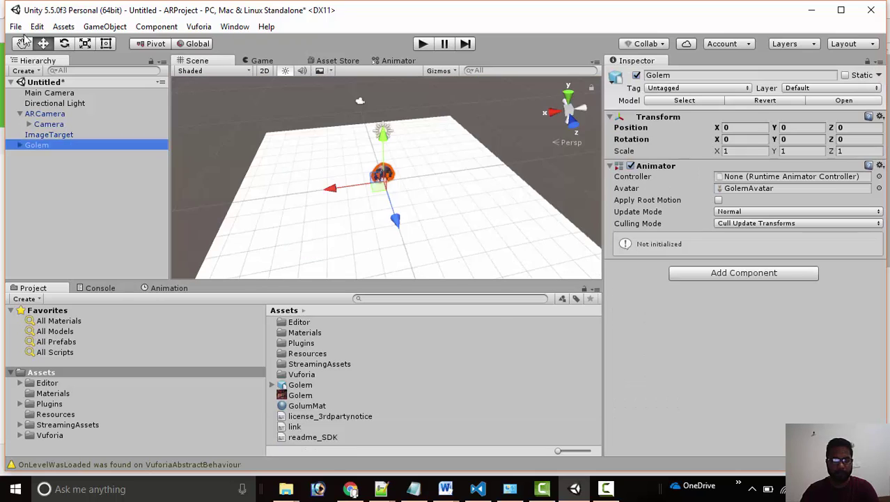
pyautogui.click(85, 43)
pyautogui.moveTo(390, 182); pyautogui.dragTo(467, 220)
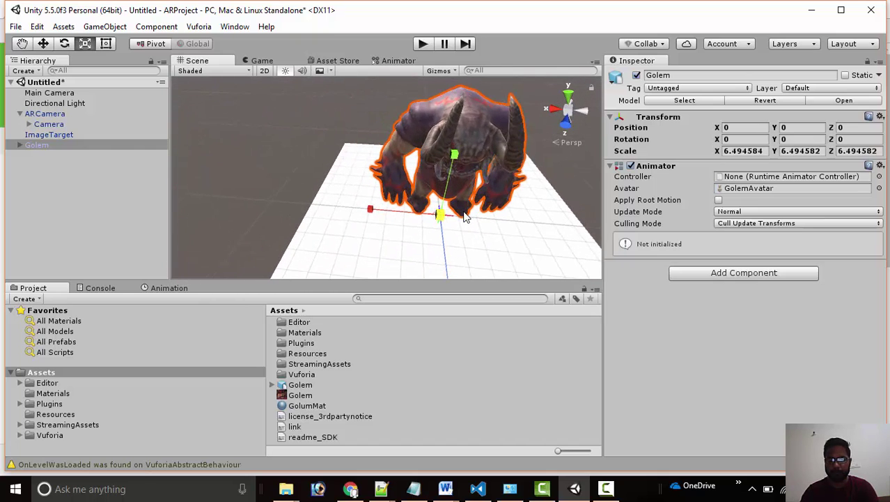
pyautogui.keyDown('alt'); pyautogui.moveTo(520, 241); pyautogui.dragTo(423, 229); pyautogui.keyUp('alt')
pyautogui.click(487, 192)
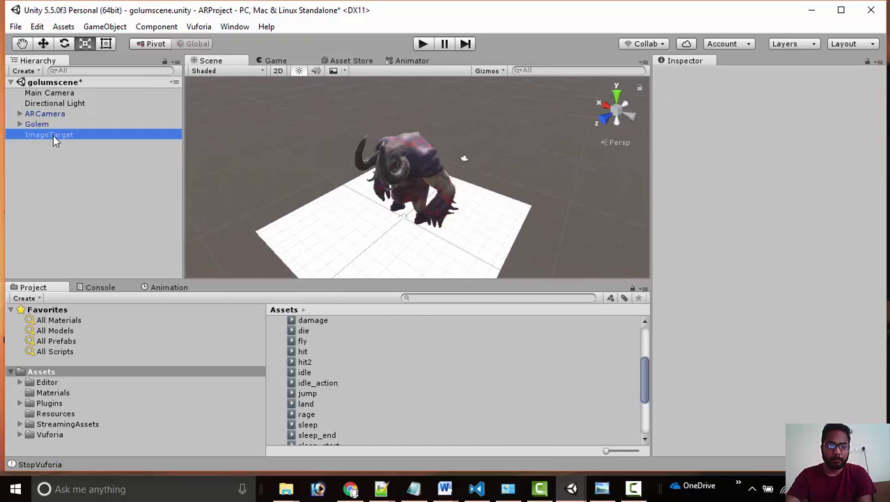
pyautogui.moveTo(53, 135)
pyautogui.mouseDown()
pyautogui.moveTo(50, 124)
pyautogui.moveTo(53, 140)
pyautogui.moveTo(49, 124)
pyautogui.moveTo(61, 134)
pyautogui.mouseUp()
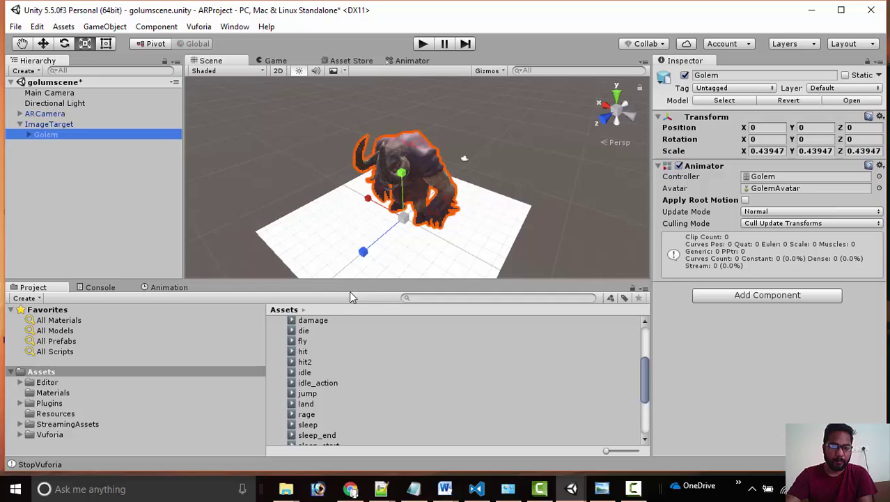
# In the Animator, drag the Golem's idle clip into the graph as a state
pyautogui.click(412, 62)
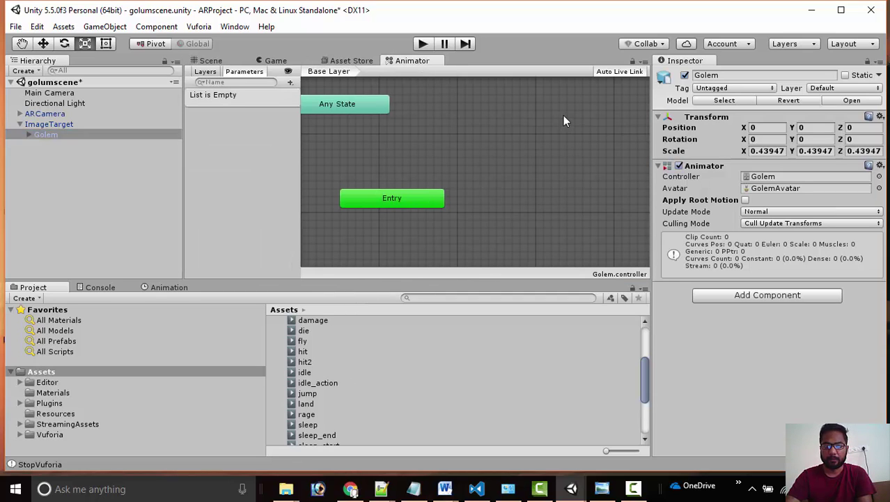
pyautogui.click(416, 197)
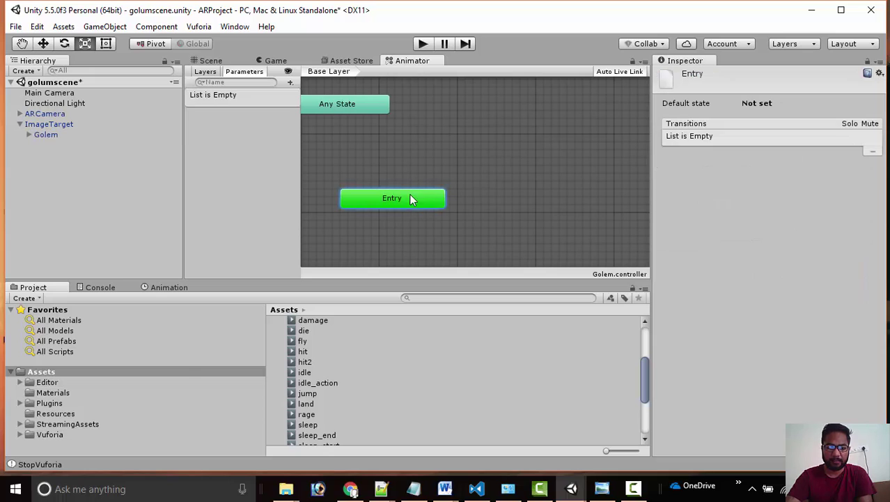
pyautogui.scroll(3, 301, 359)
pyautogui.click(313, 358)
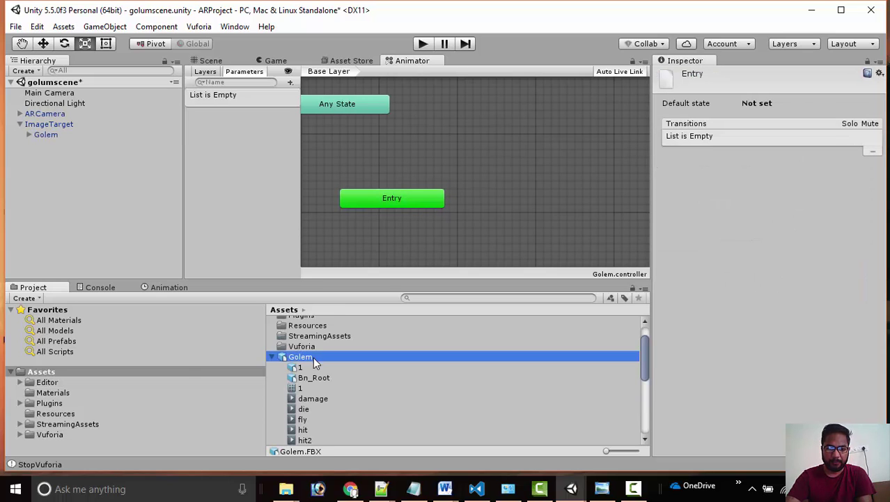
pyautogui.scroll(-3, 310, 369)
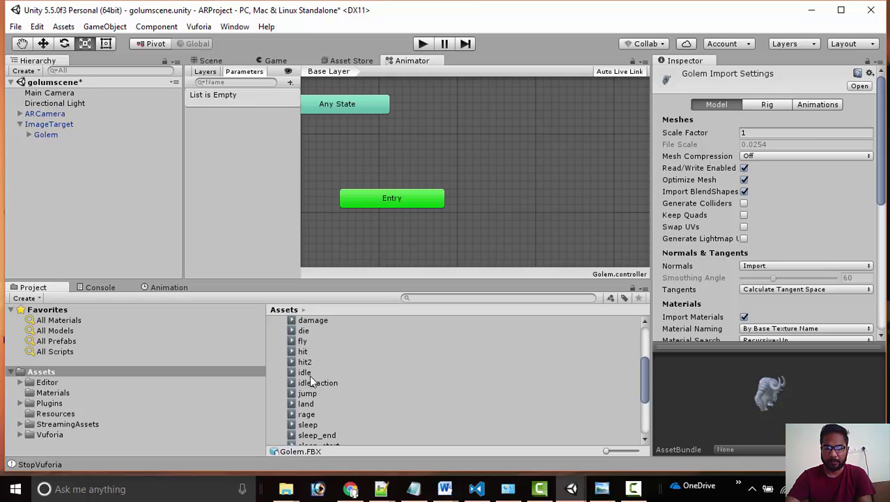
pyautogui.moveTo(308, 376); pyautogui.dragTo(514, 137)
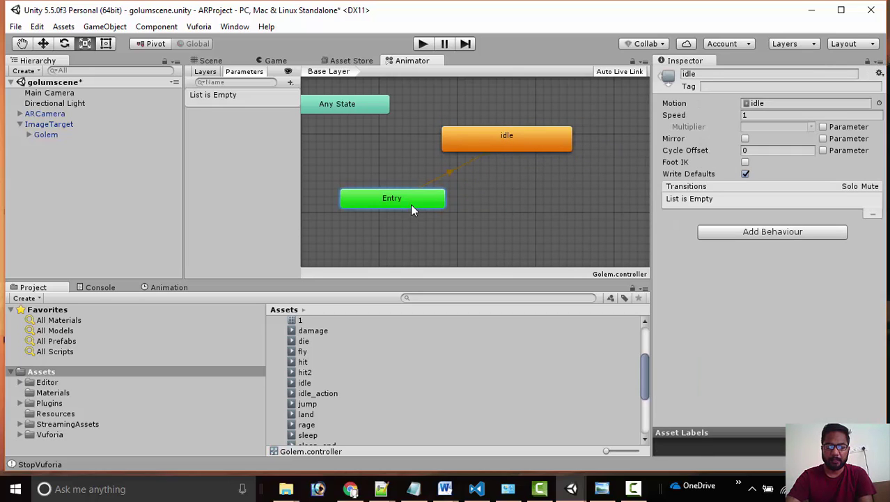
pyautogui.moveTo(411, 204); pyautogui.dragTo(388, 235)
pyautogui.moveTo(485, 150); pyautogui.dragTo(449, 180)
# Create an empty state and rename it forloop
pyautogui.rightClick(513, 106)
pyautogui.moveTo(541, 110)
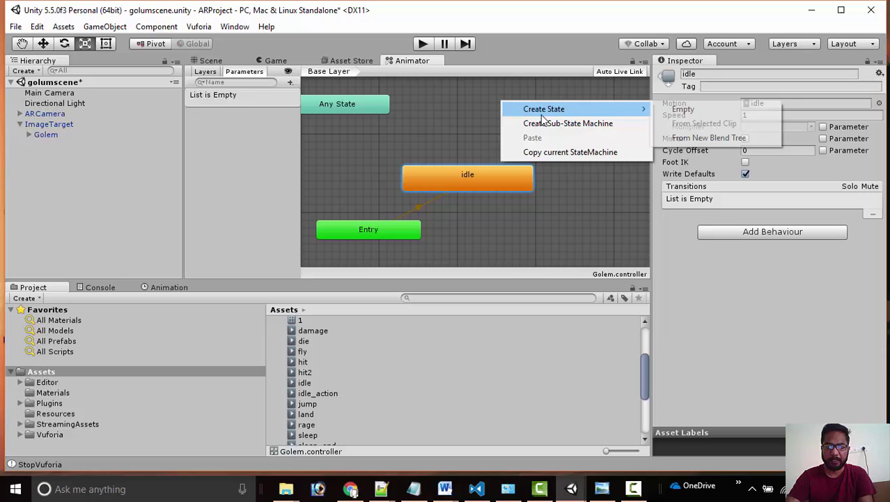
pyautogui.click(689, 110)
pyautogui.click(727, 74)
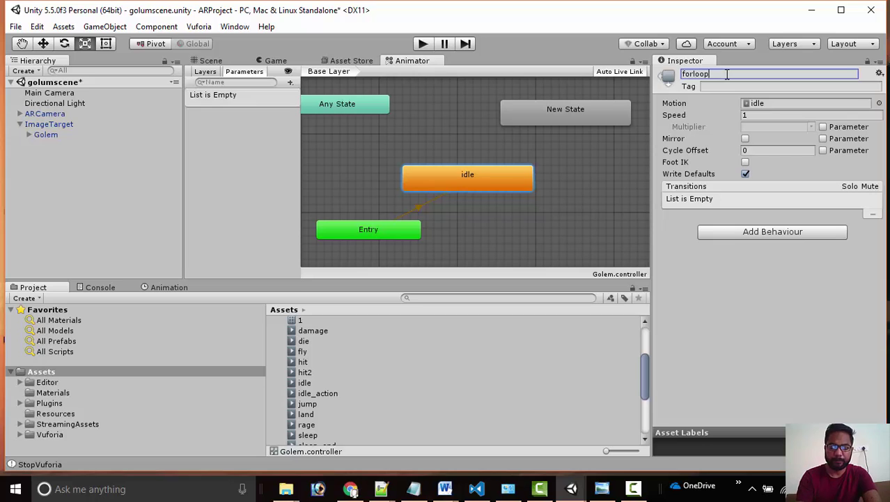
pyautogui.press('Return')
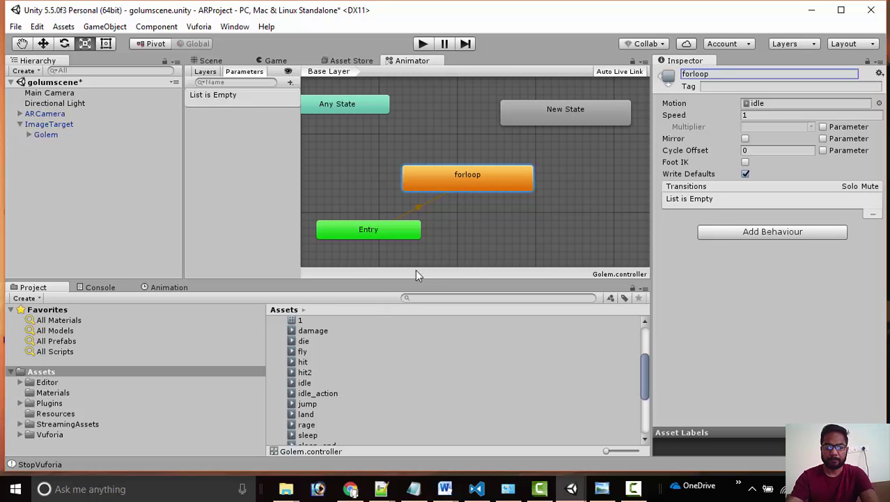
pyautogui.hotkey('ctrl', 'z')
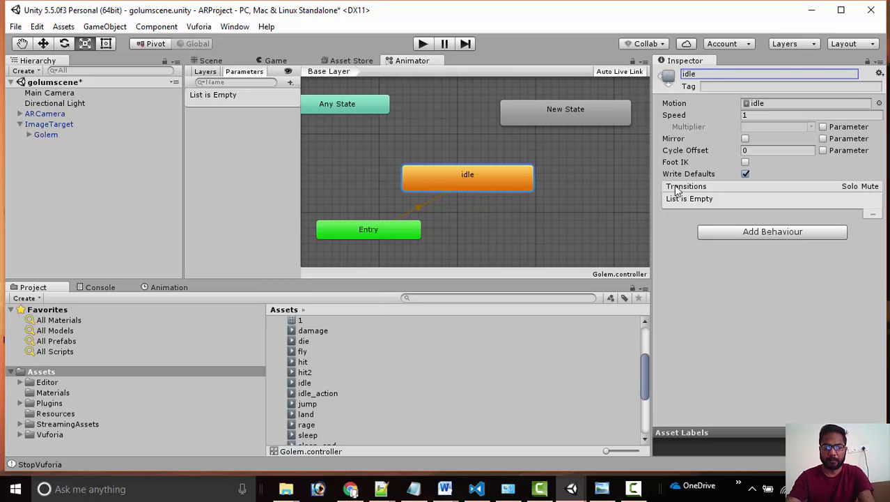
pyautogui.moveTo(570, 101); pyautogui.dragTo(566, 103)
pyautogui.click(716, 72)
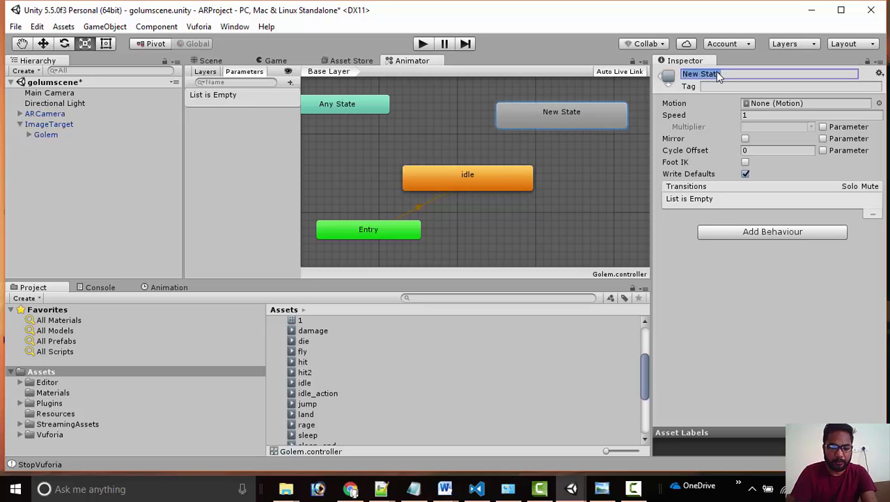
pyautogui.write('forloop')
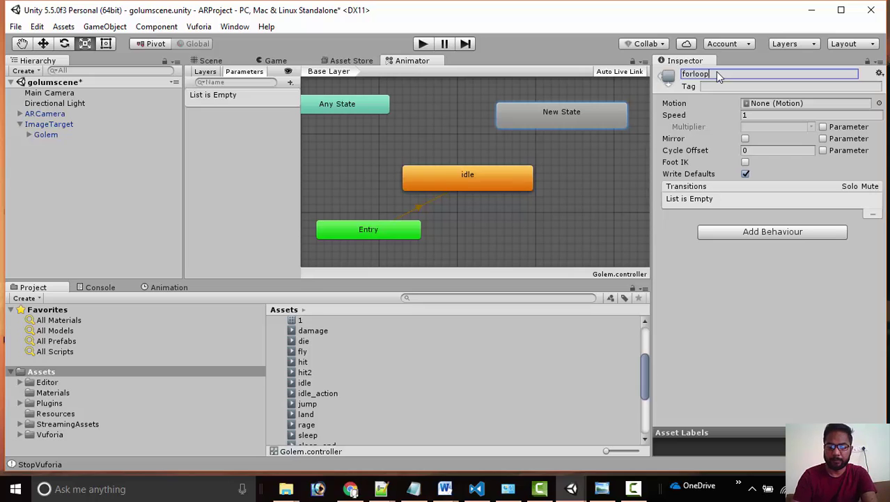
pyautogui.press('Return')
# Make transitions from idle to forloop and from forloop back to idle
pyautogui.click(482, 188)
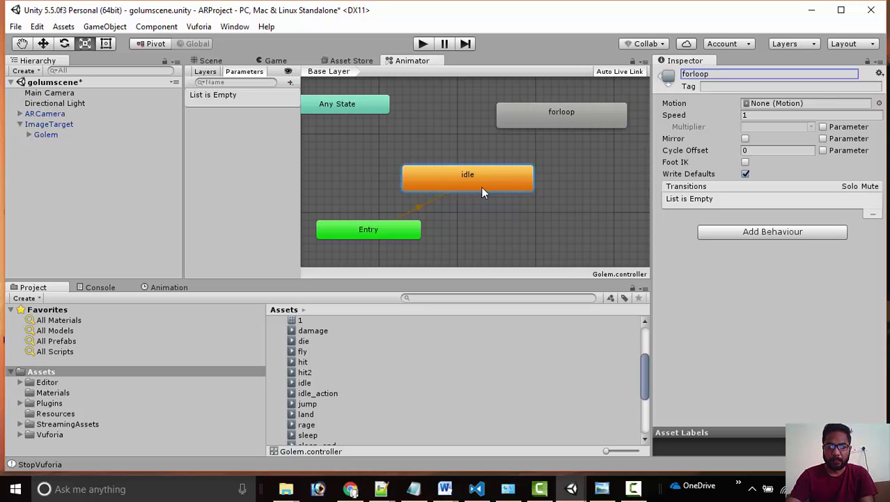
pyautogui.rightClick(482, 188)
pyautogui.click(507, 195)
pyautogui.click(550, 121)
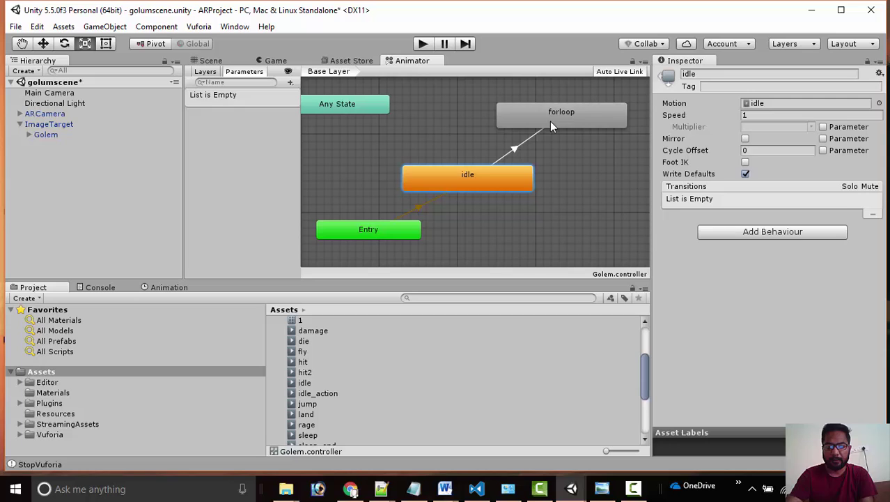
pyautogui.rightClick(596, 118)
pyautogui.click(615, 127)
pyautogui.click(517, 179)
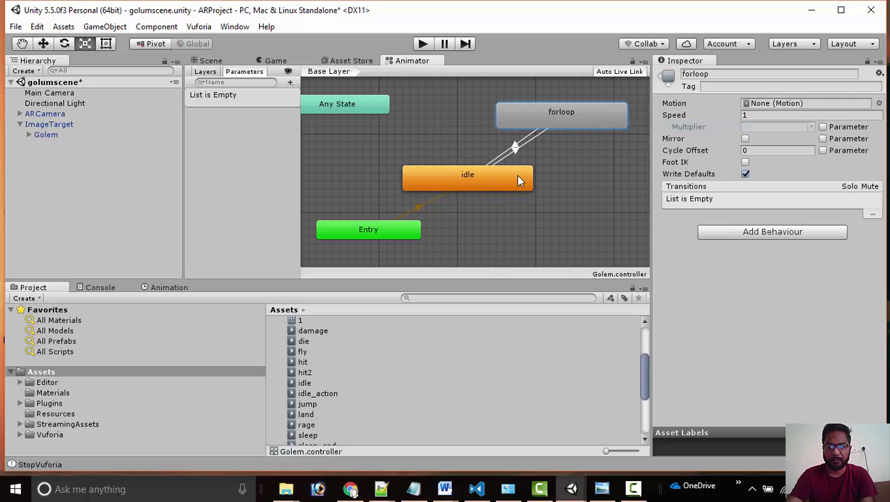
pyautogui.click(508, 183)
# Add the open golumscene to the Build Settings scene list
pyautogui.hotkey('ctrl', 'p')
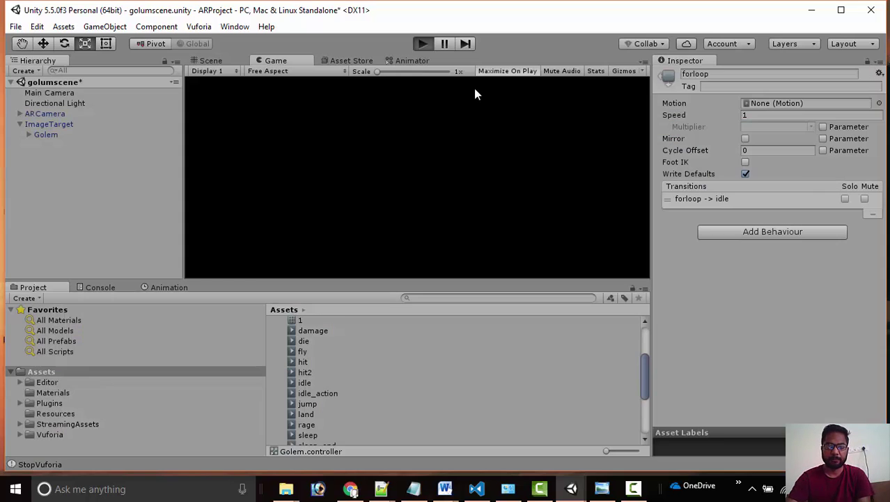
pyautogui.hotkey('ctrl', 'p')
pyautogui.click(633, 488)
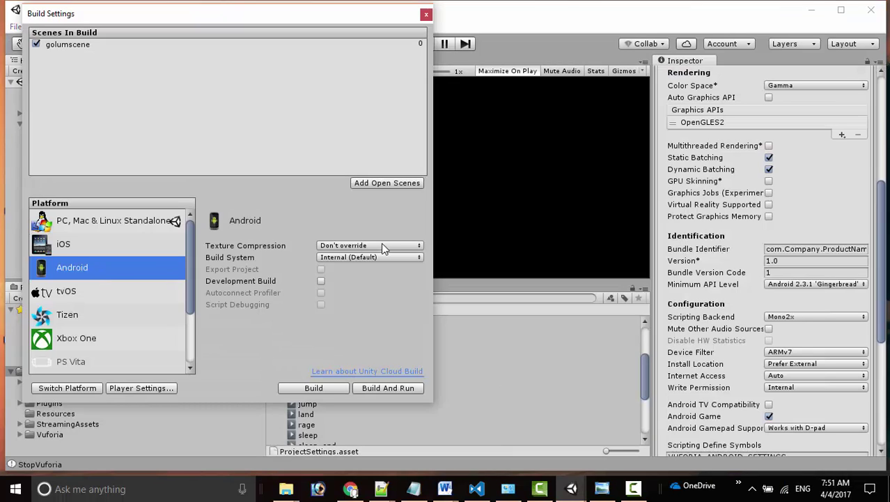
pyautogui.click(372, 183)
pyautogui.click(86, 48)
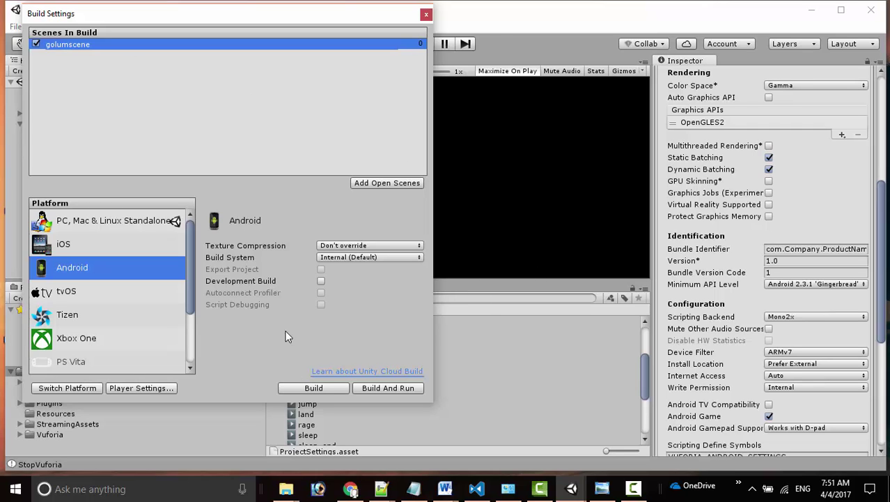
# Check Company Name and Bundle Identifier in Player Settings, then select PC, Mac & Linux Standalone
pyautogui.click(130, 388)
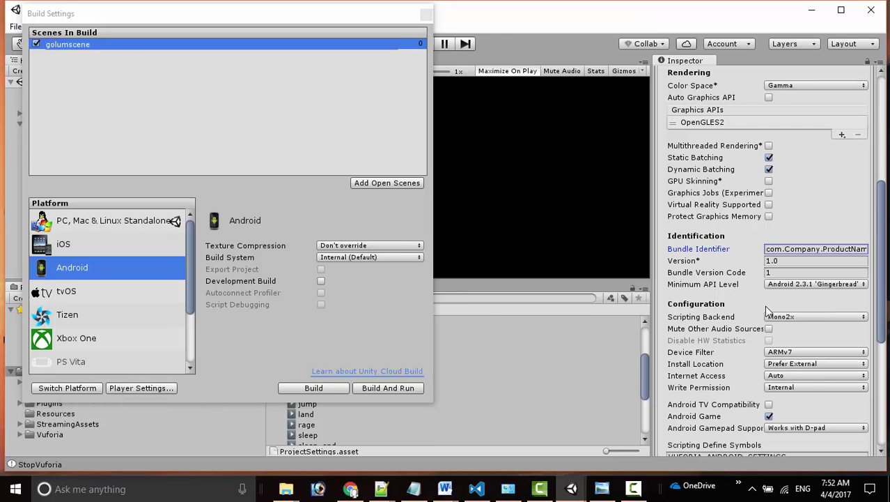
pyautogui.scroll(5, 818, 184)
pyautogui.scroll(1, 781, 134)
pyautogui.click(802, 105)
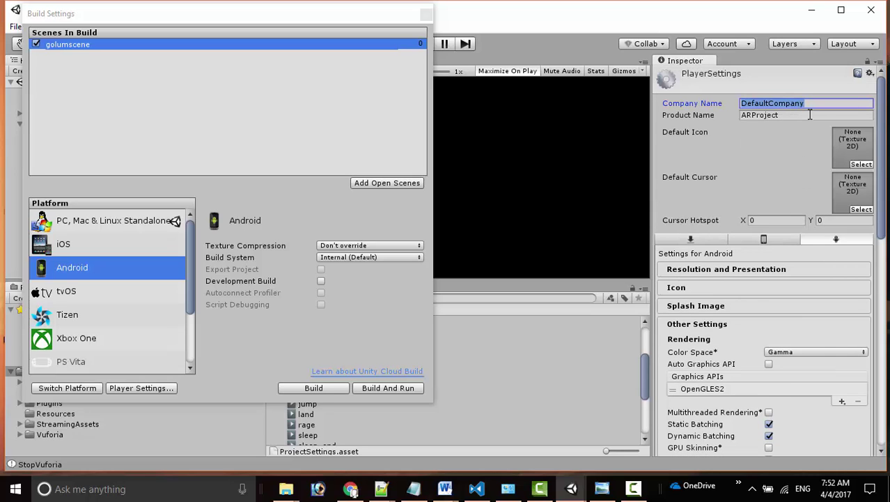
pyautogui.scroll(-6, 808, 202)
pyautogui.click(803, 281)
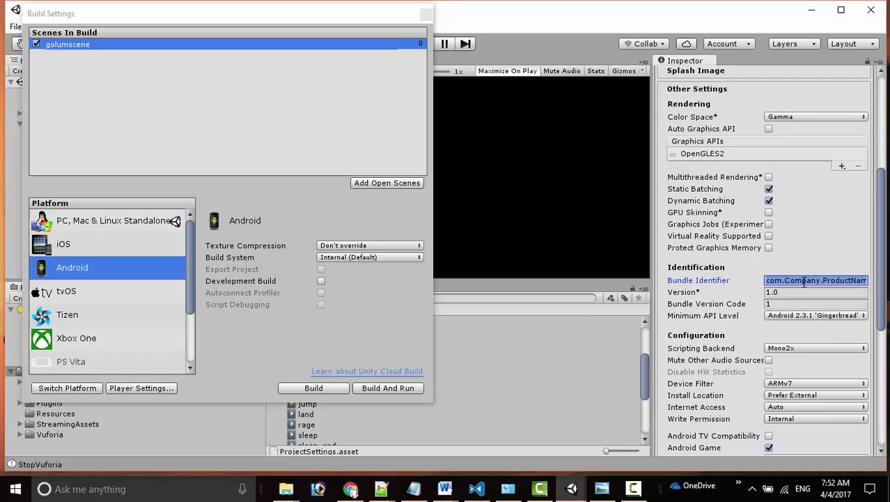
pyautogui.click(846, 281)
pyautogui.scroll(8, 848, 295)
pyautogui.scroll(-5, 848, 295)
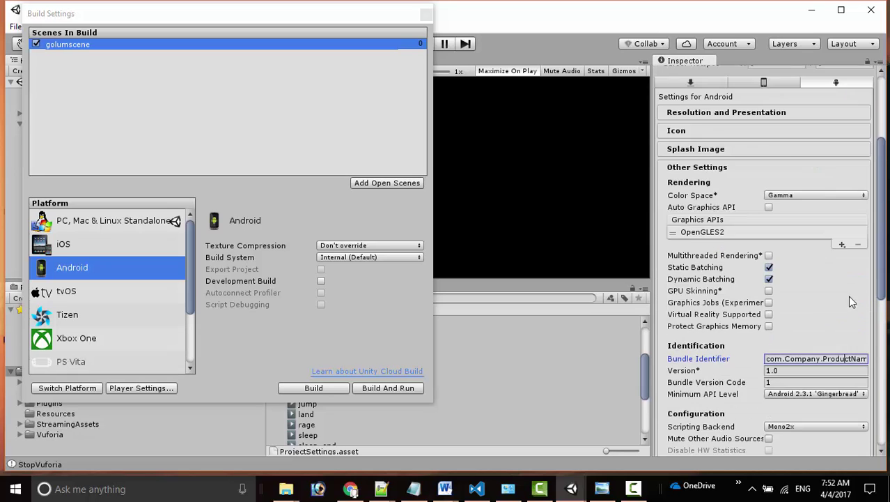
pyautogui.scroll(-1, 848, 296)
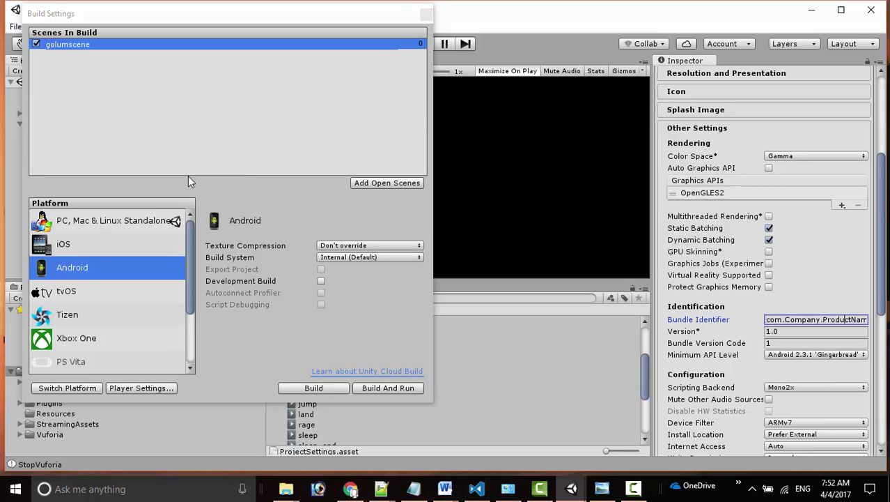
pyautogui.click(112, 220)
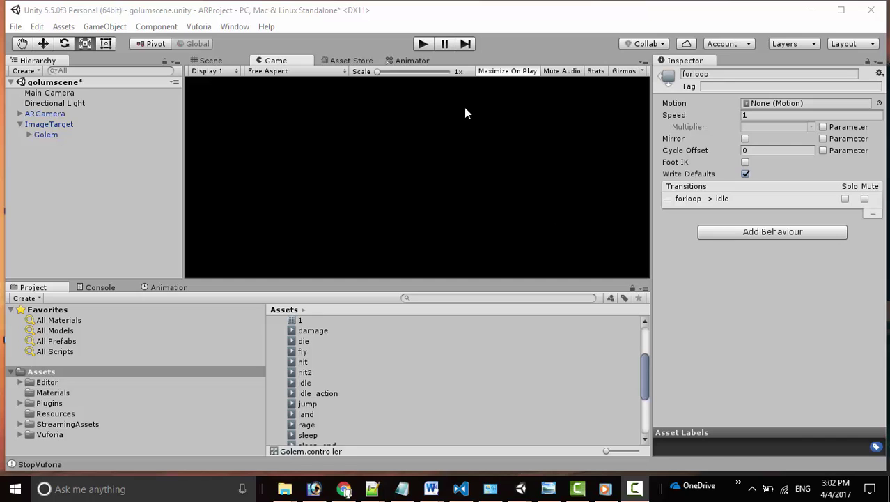
# Play golumscene to see the Golem appear on the image target in the webcam view
pyautogui.click(423, 44)
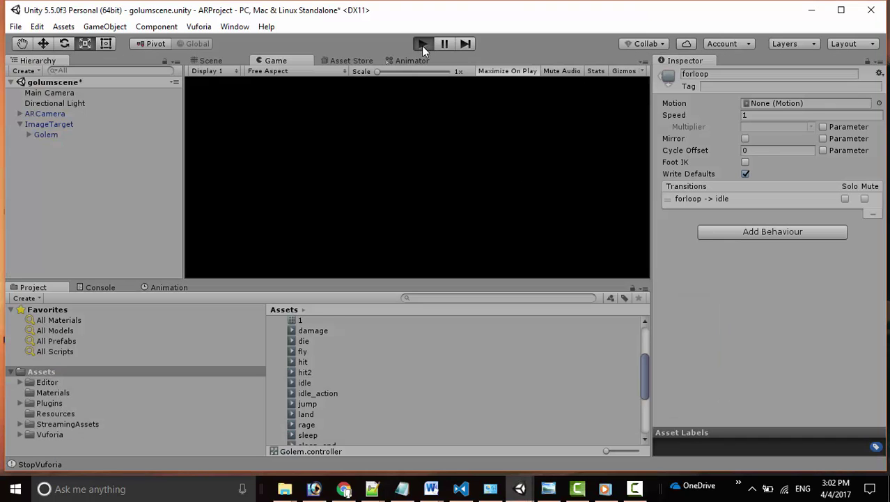